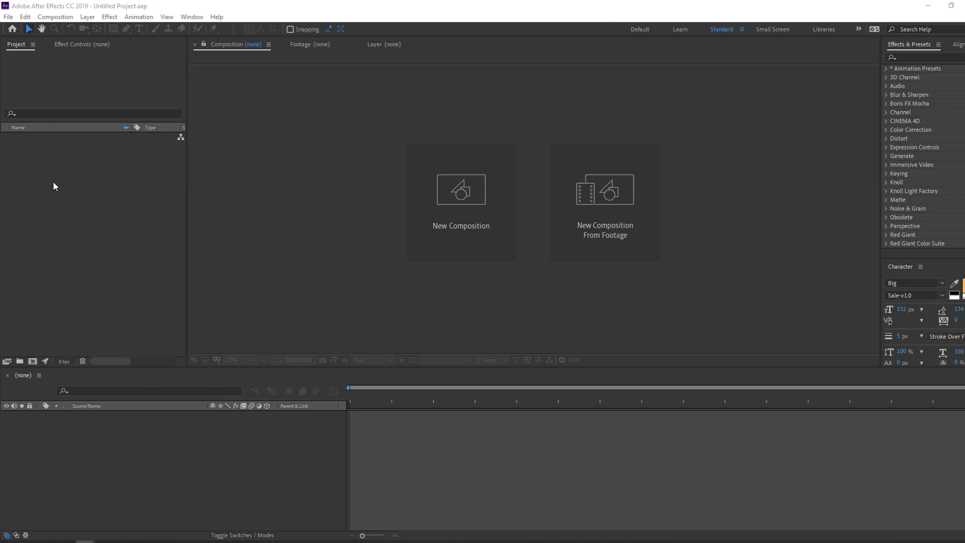
- Create a 1920 × 1080, 25 fps composition named switch with a duration of 6 seconds
right_click(58, 172)
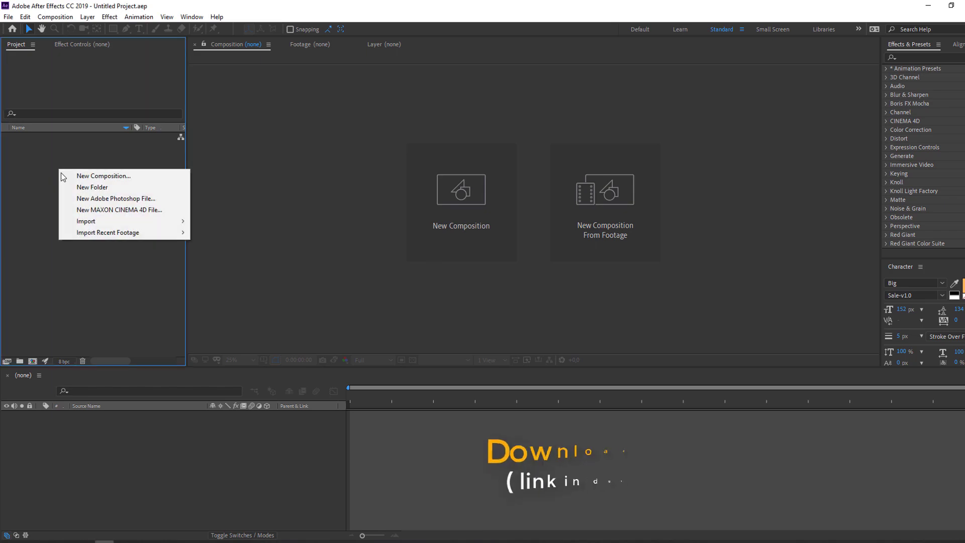
click(106, 176)
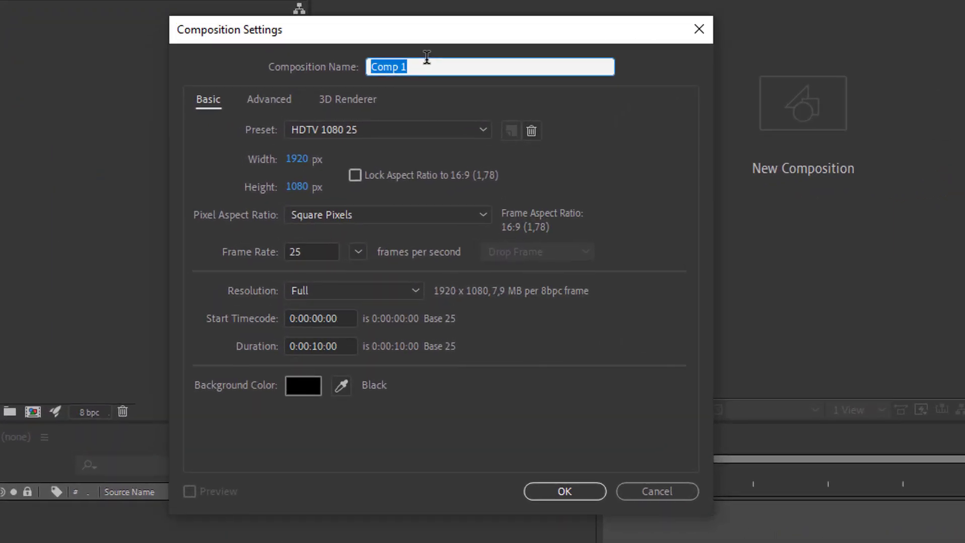
text(sü)
text(witch)
click(314, 346)
key(Right)
key(Right)
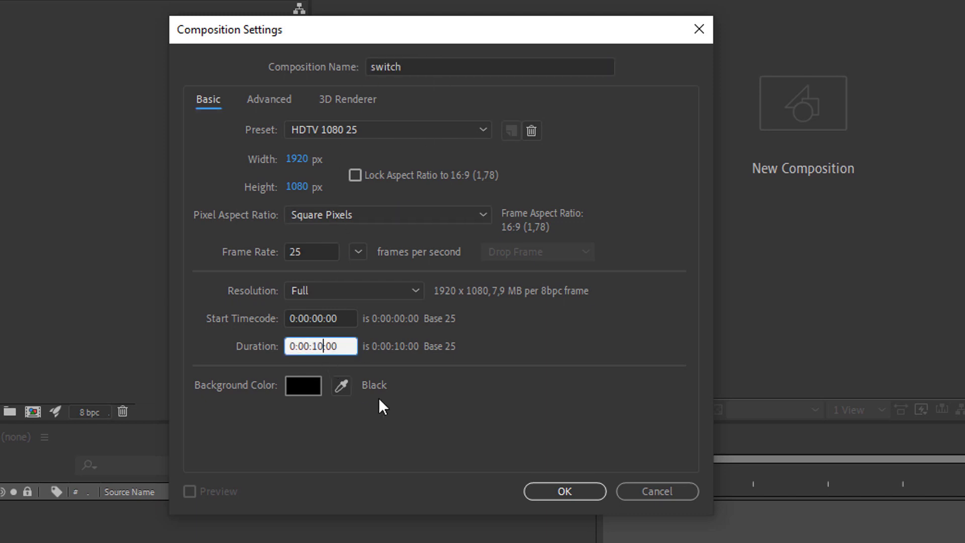
key(BackSpace)
key(BackSpace)
text(06:)
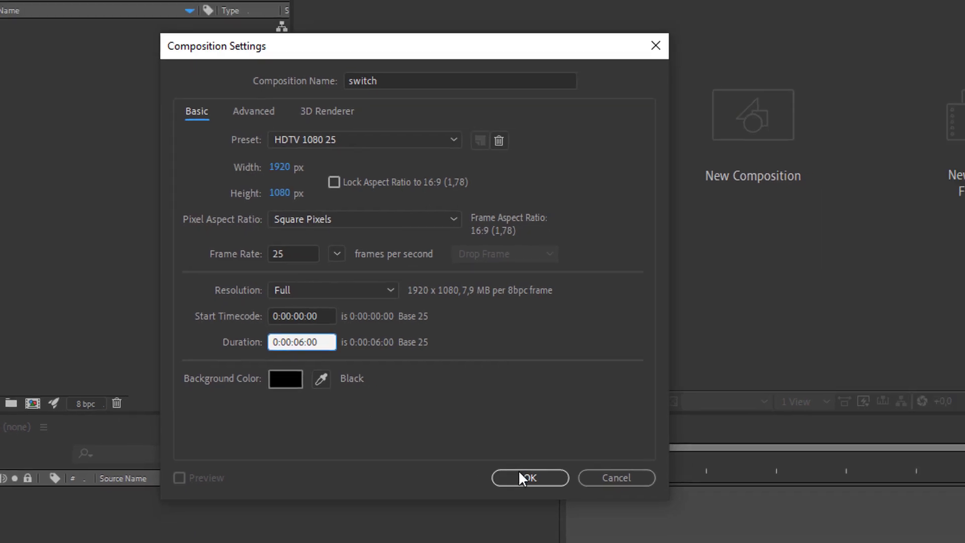
click(523, 477)
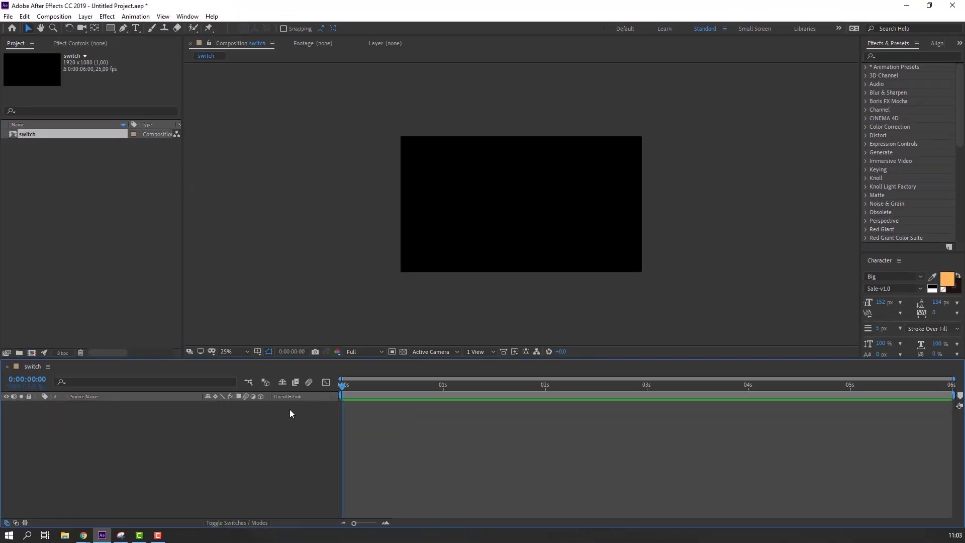
- Add a white solid named BG at composition size and lock its layer
click(237, 354)
click(250, 186)
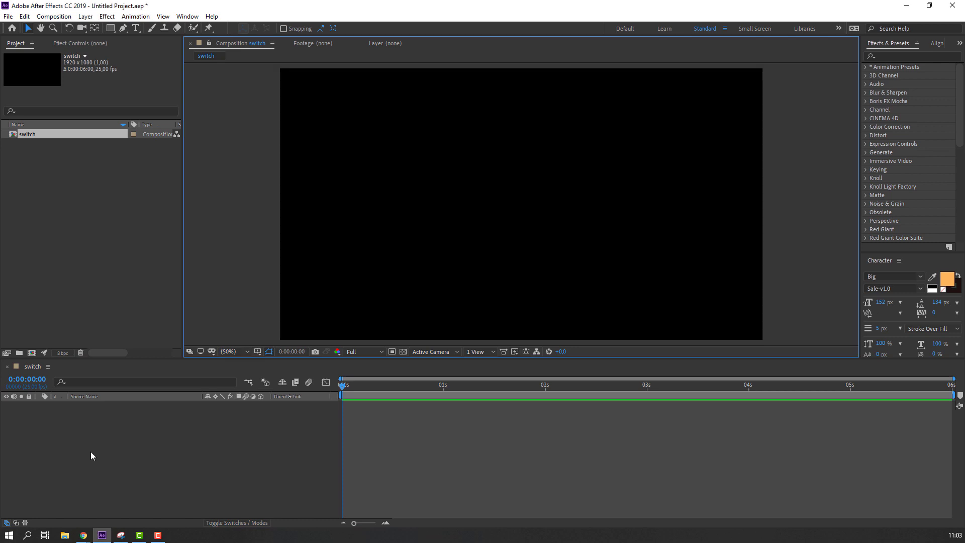
right_click(81, 439)
mouse_move(129, 326)
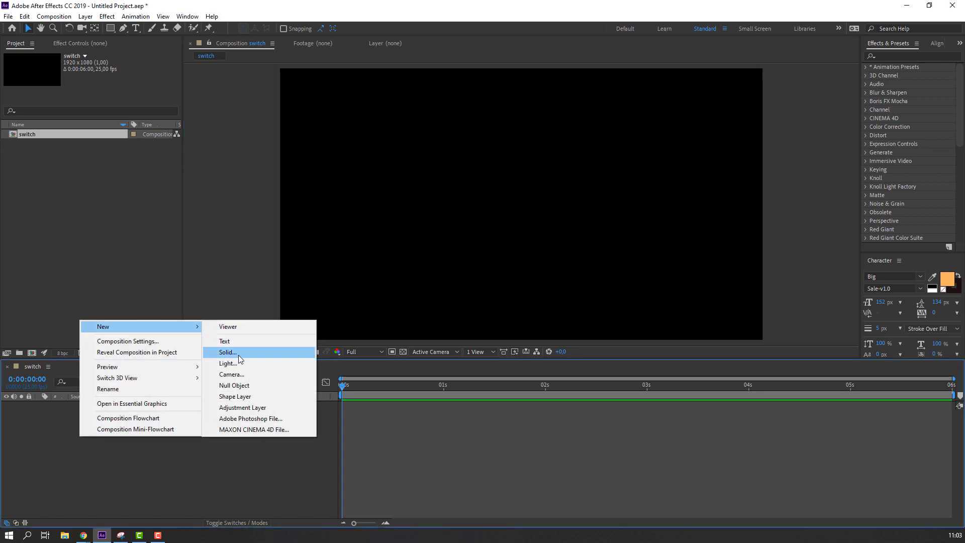
click(225, 350)
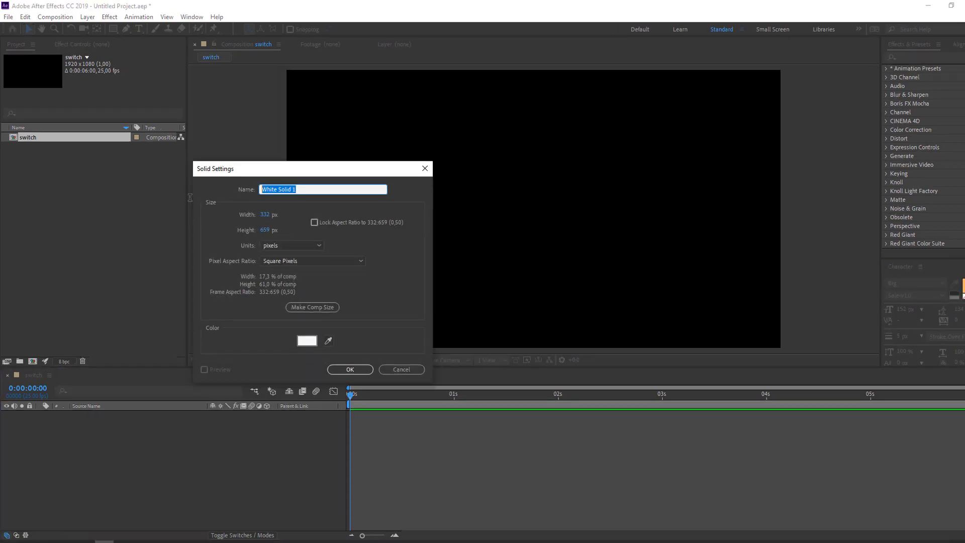
text(BG)
click(322, 312)
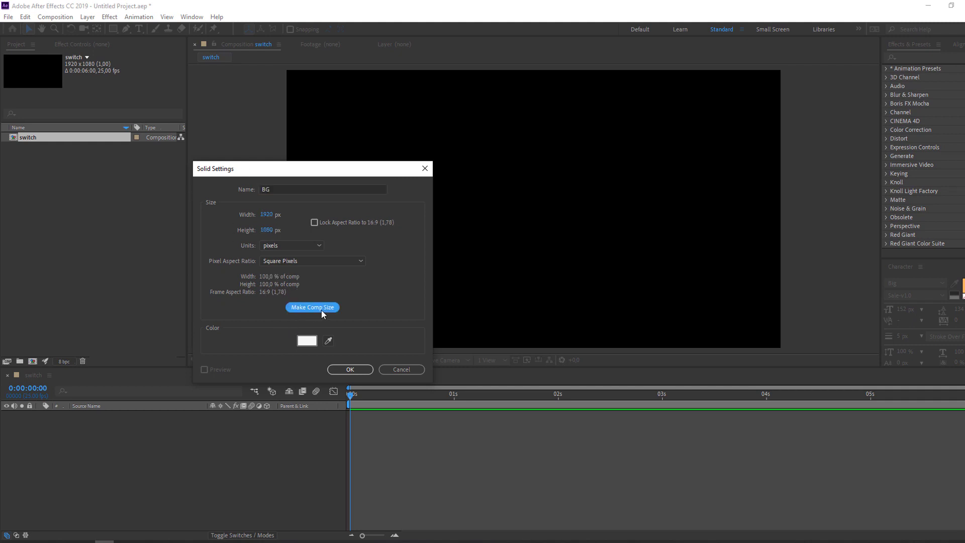
click(352, 371)
click(244, 465)
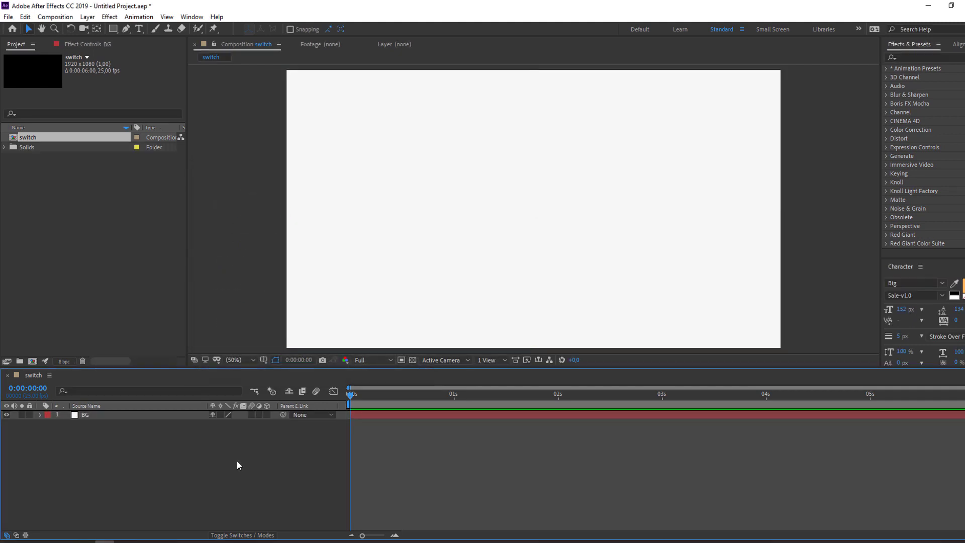
click(29, 415)
- Draw a rounded rectangle about 664 × 234 px near the middle of the composition and fill it bright green
click(113, 29)
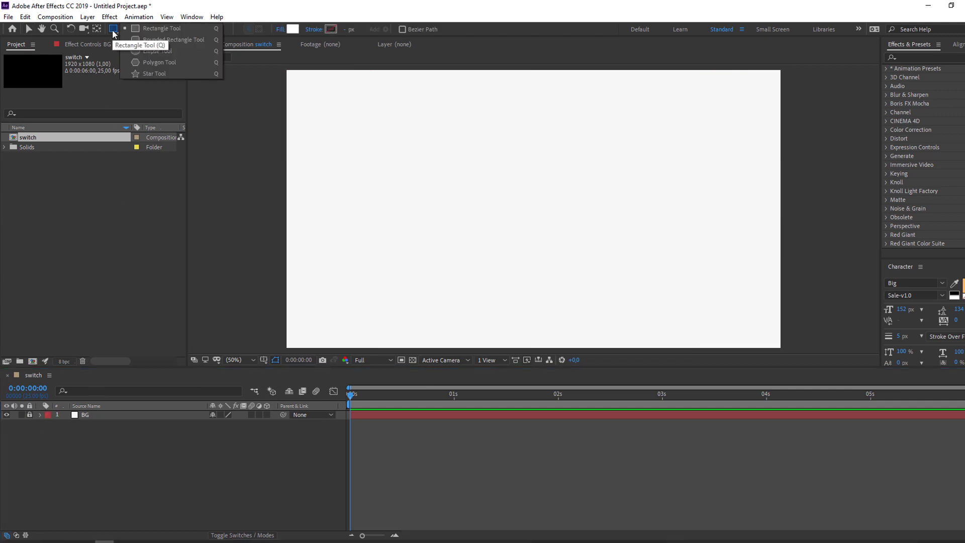
click(184, 41)
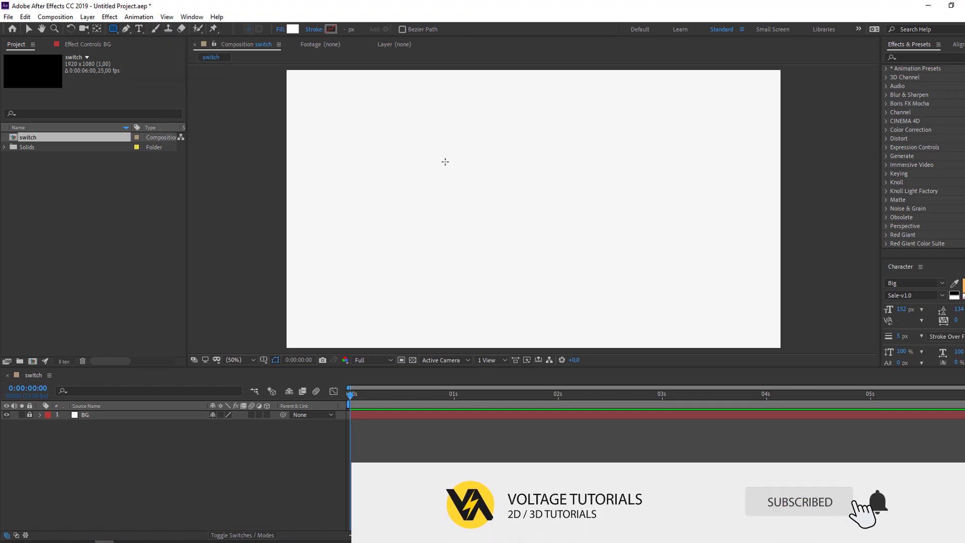
drag(437, 160, 617, 229)
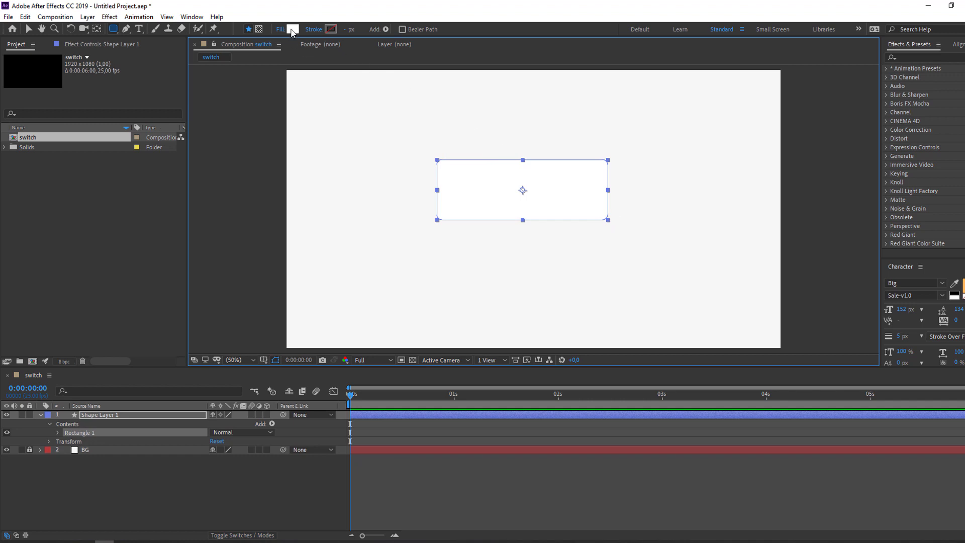
click(292, 30)
click(293, 327)
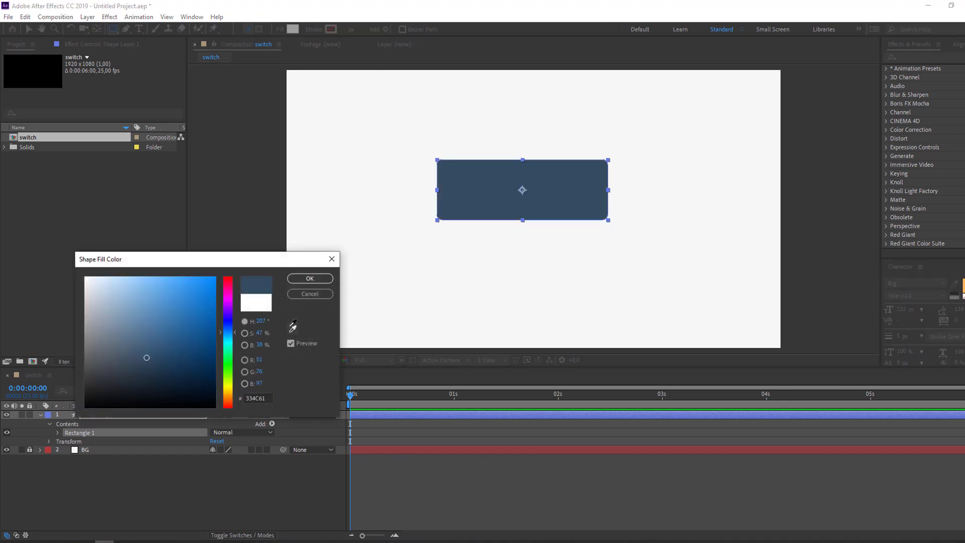
key(ctrl+v)
click(309, 278)
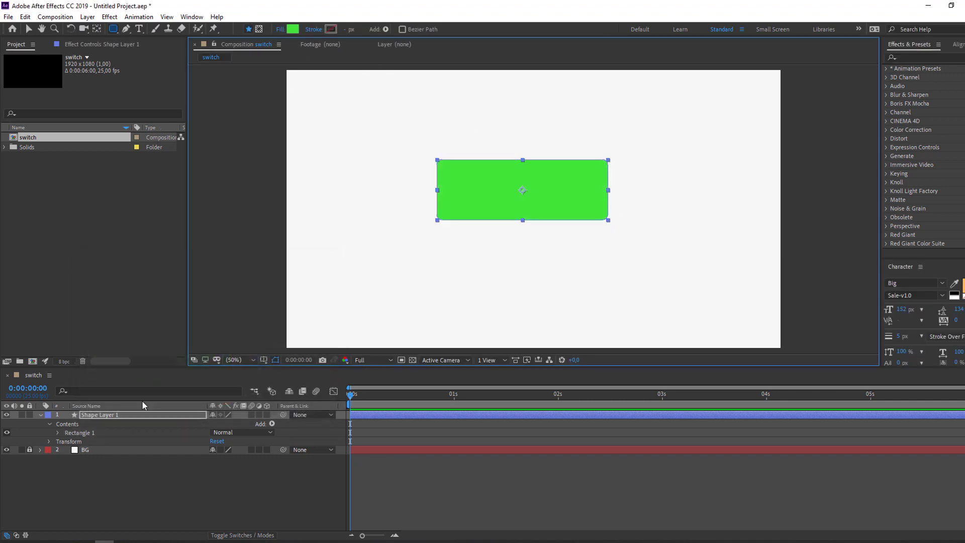
- Set the roundness of the green shape's rectangle path to 156 so it forms a pill
click(57, 433)
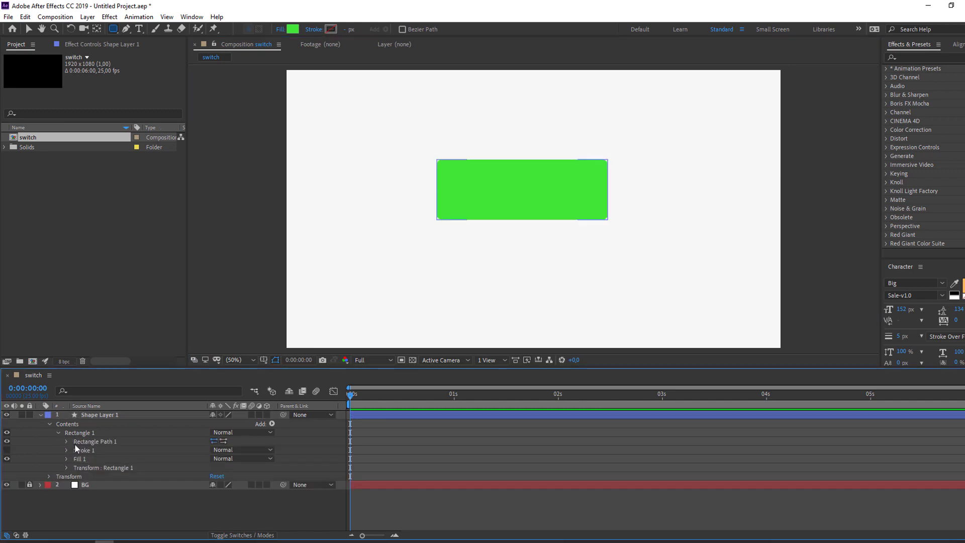
click(83, 442)
click(66, 441)
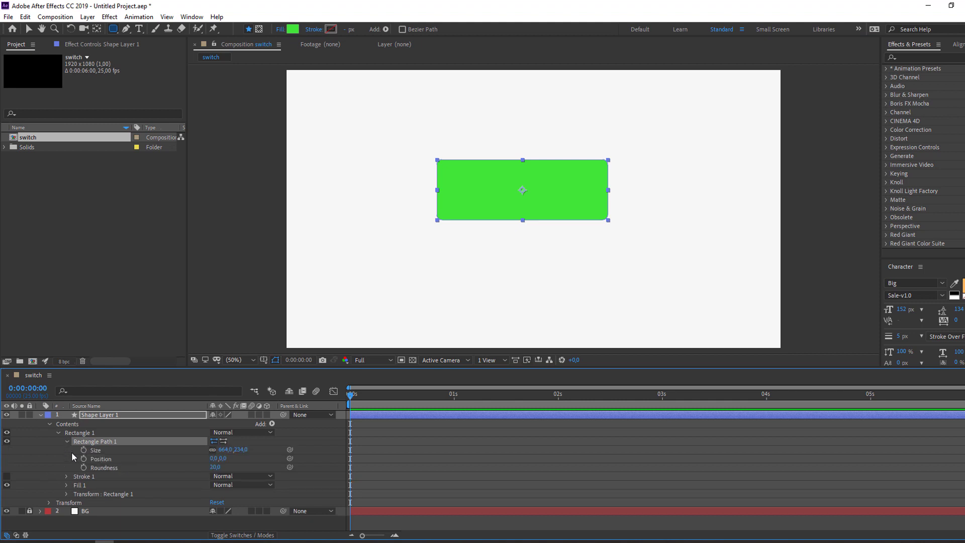
click(104, 467)
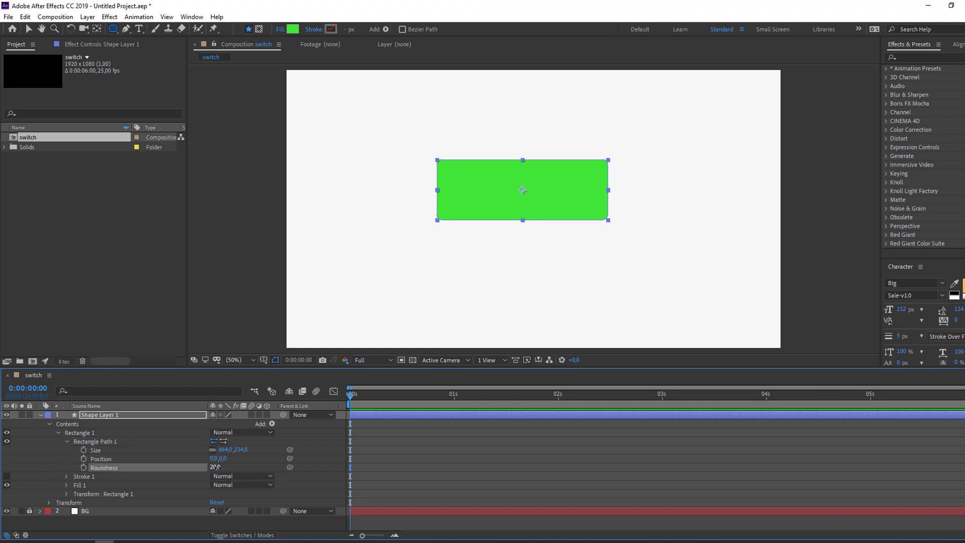
drag(223, 467, 288, 469)
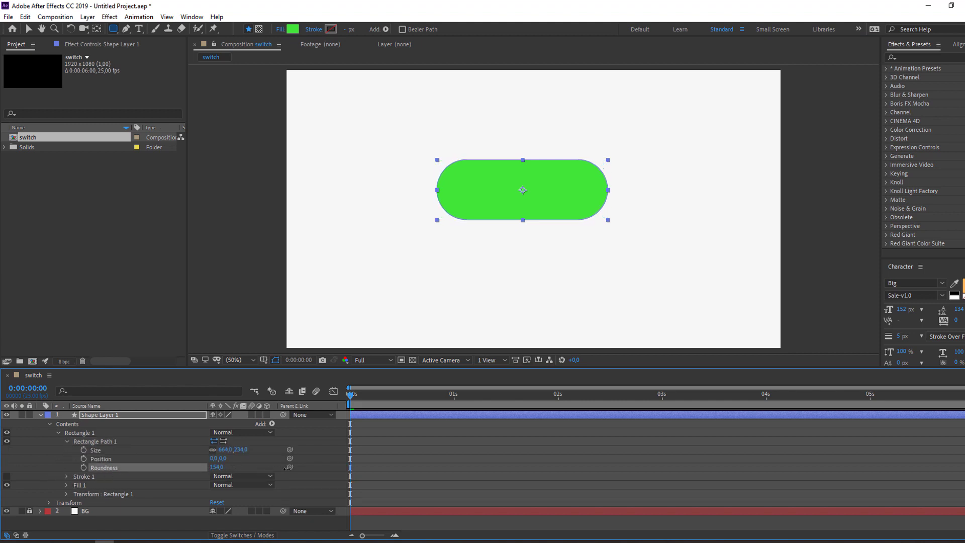
click(197, 524)
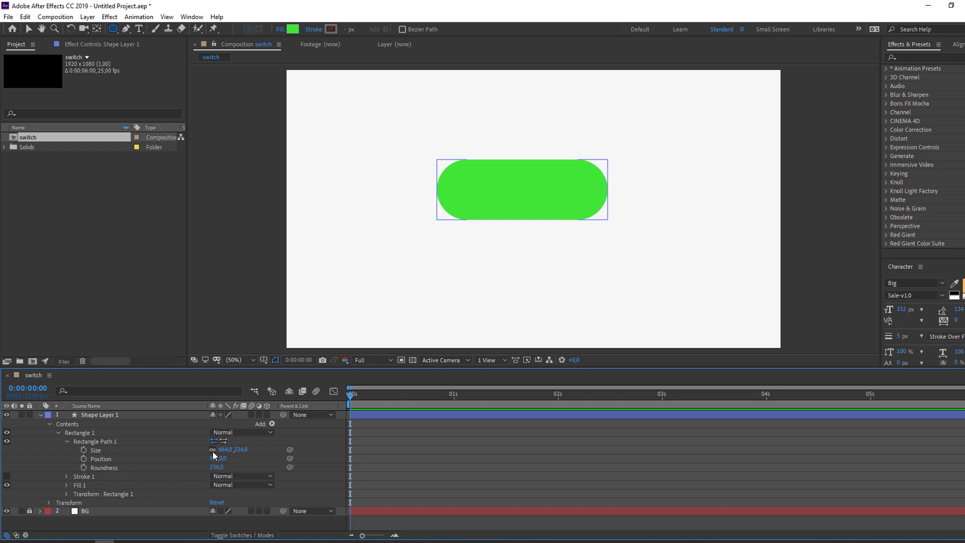
drag(225, 449, 133, 455)
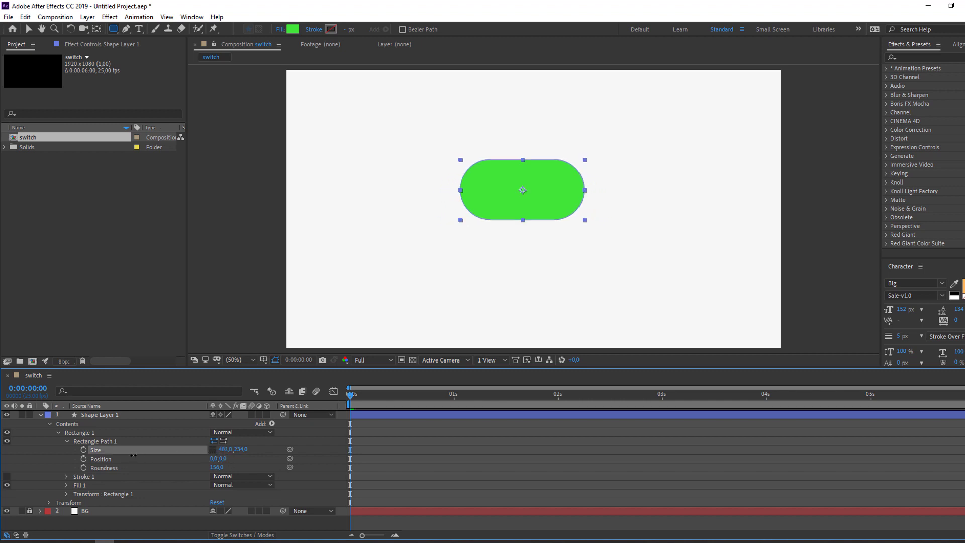
click(185, 527)
scroll(444, 258, down, 1)
scroll(445, 273, up, 1)
drag(512, 177, 514, 177)
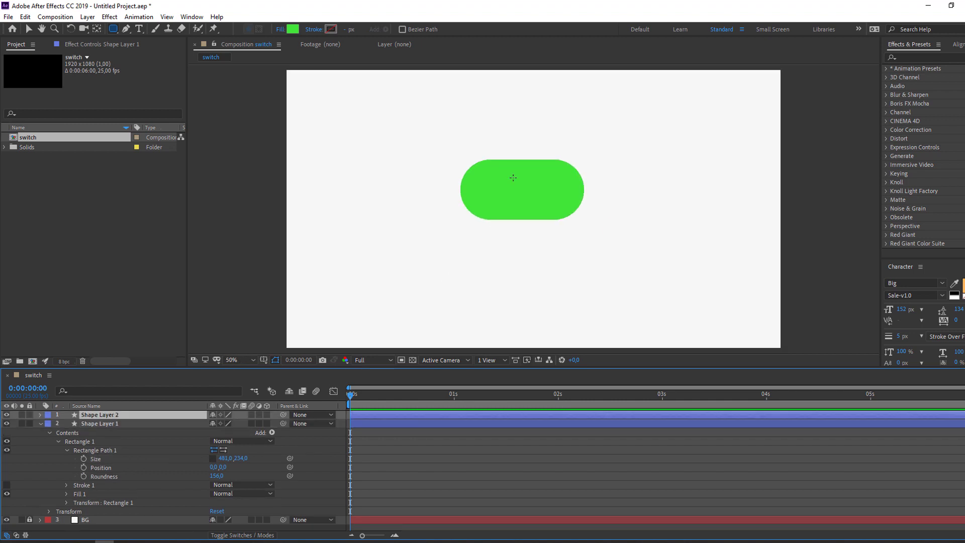
key(Delete)
key(ctrl+z)
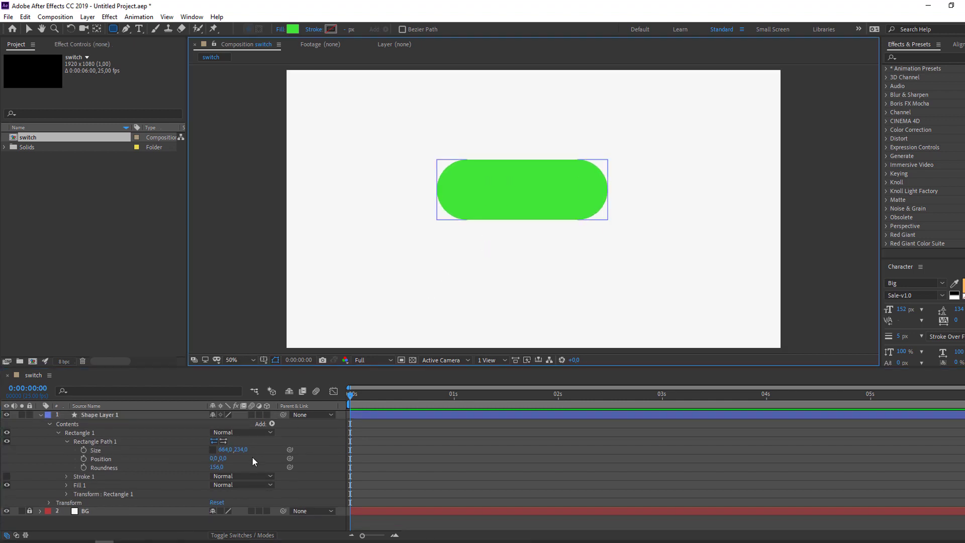
- Reduce only the width of the green shape's rectangle path, to 452 px, and collapse the layer's properties
click(225, 448)
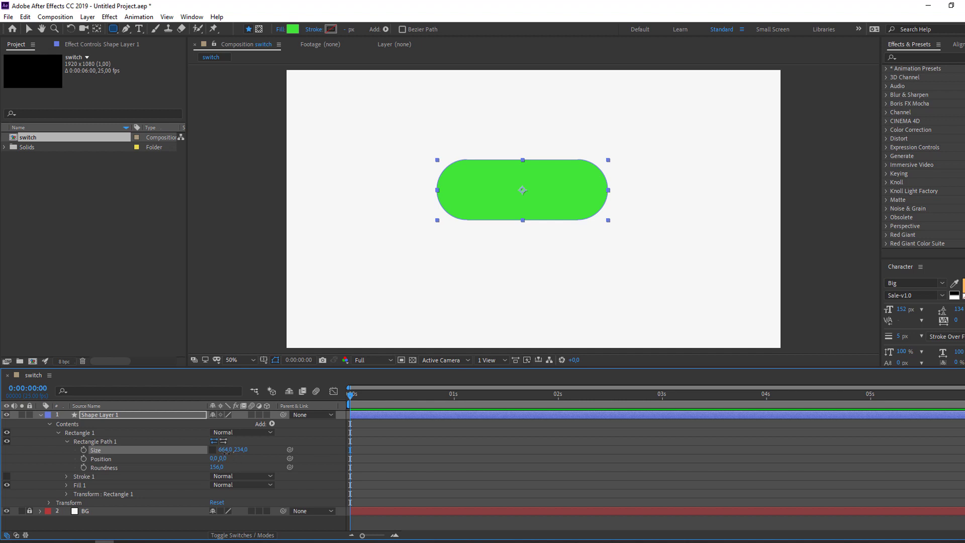
drag(226, 450, 126, 460)
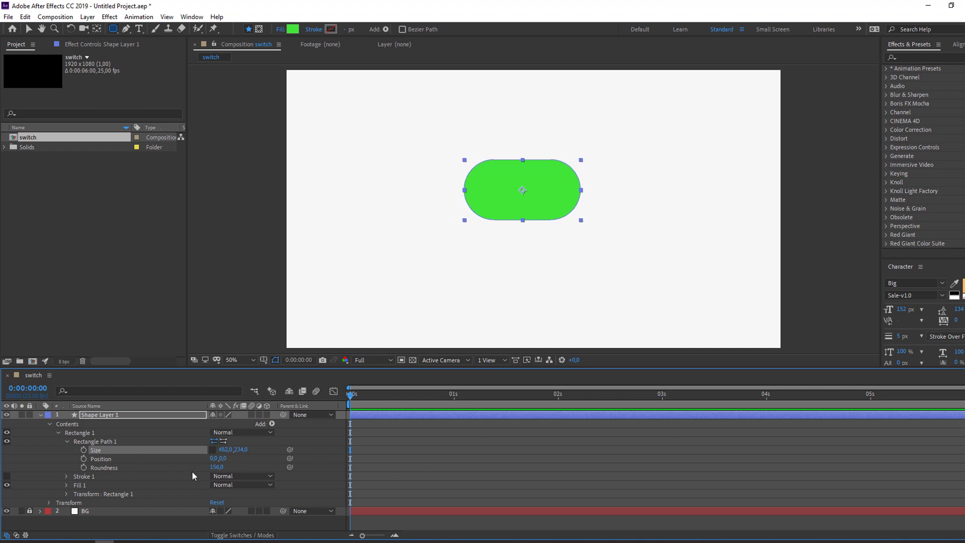
click(41, 415)
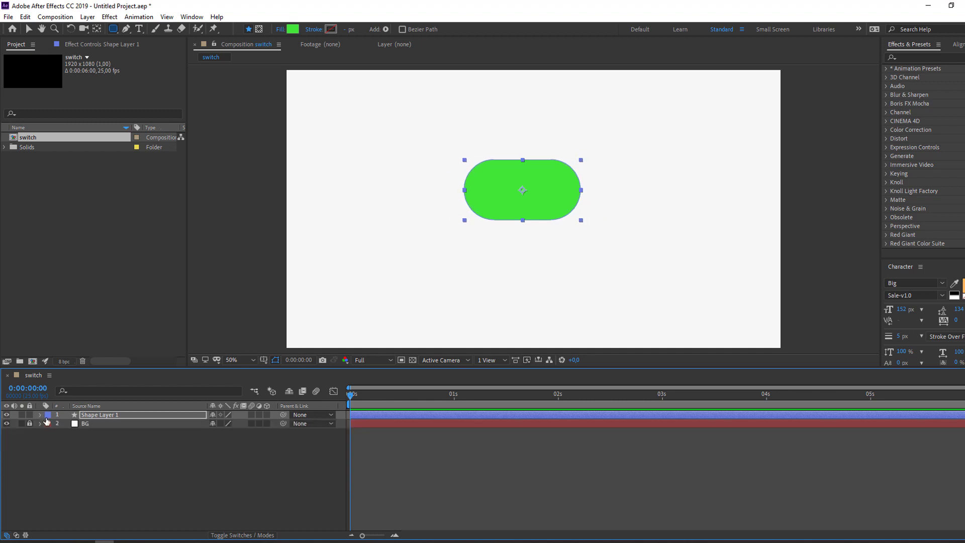
- Rename the pill's shape layer as green
click(68, 481)
click(100, 415)
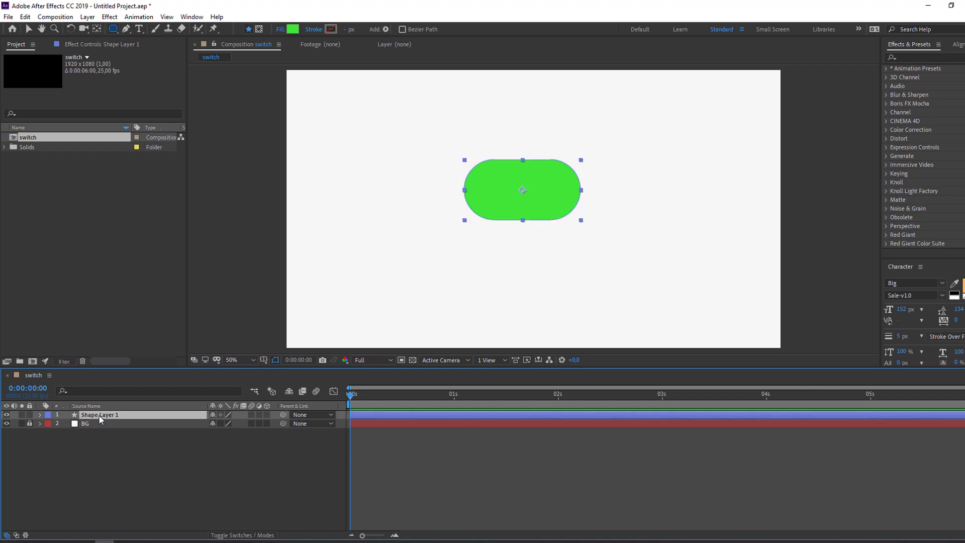
key(Return)
text(green)
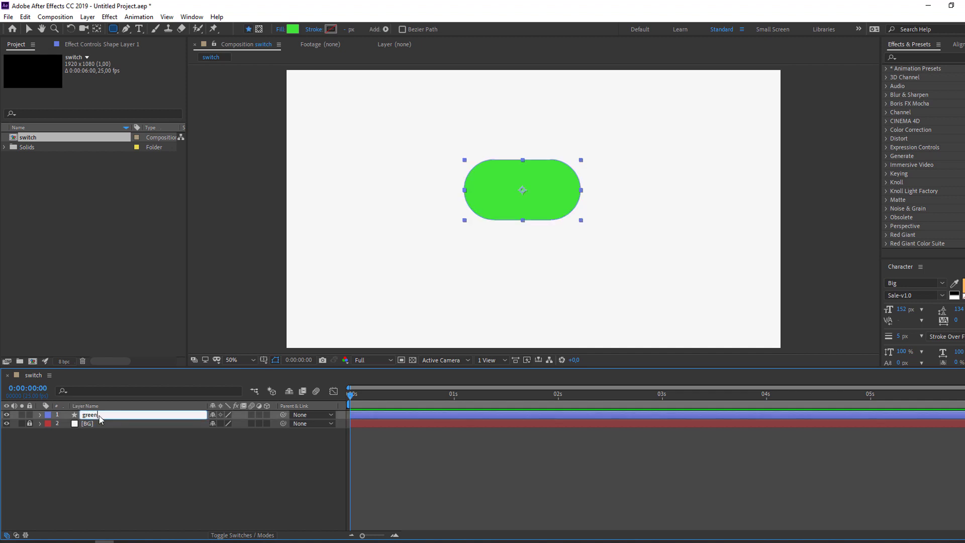
key(Return)
click(112, 459)
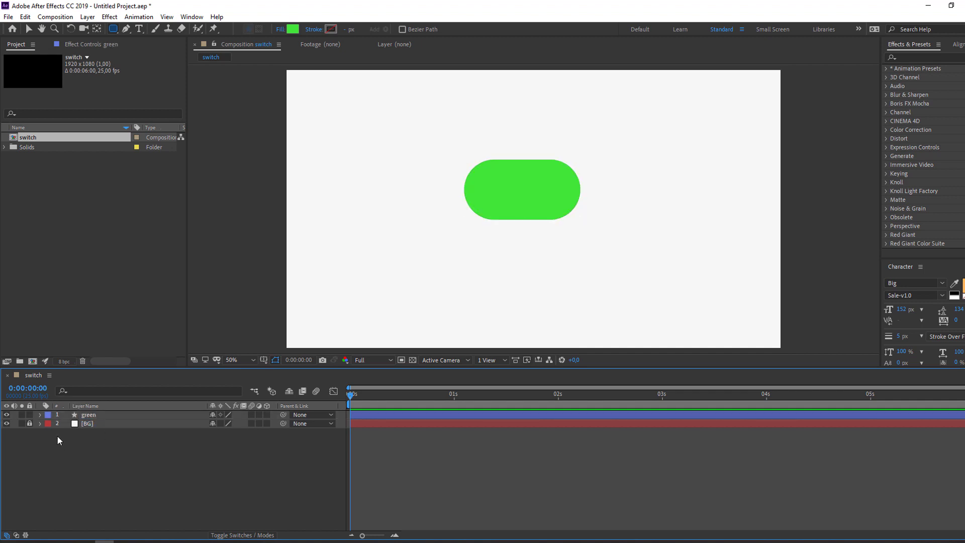
- Duplicate the green layer and lock the original
click(30, 415)
click(93, 417)
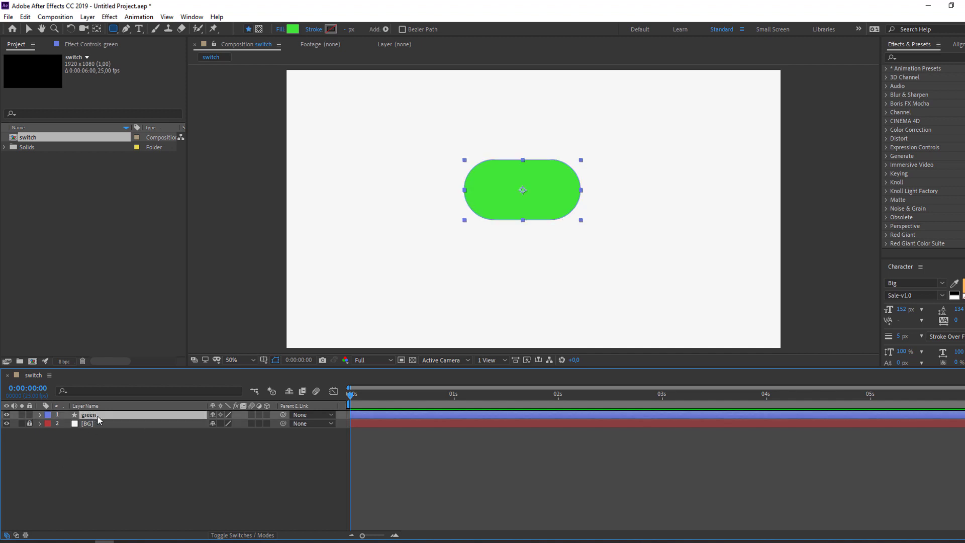
key(ctrl+d)
click(98, 423)
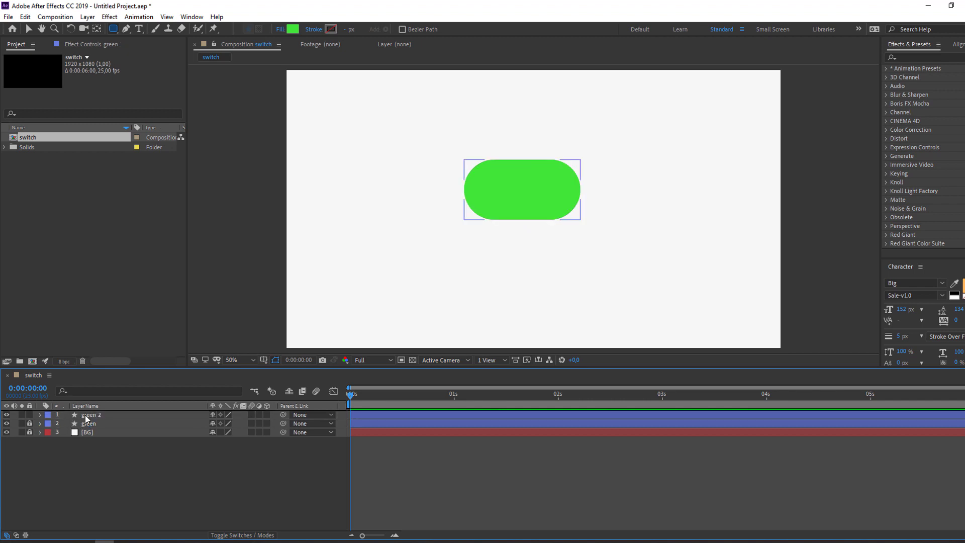
- Rename the unlocked copy of the green layer as circle
click(86, 416)
key(Return)
text(g)
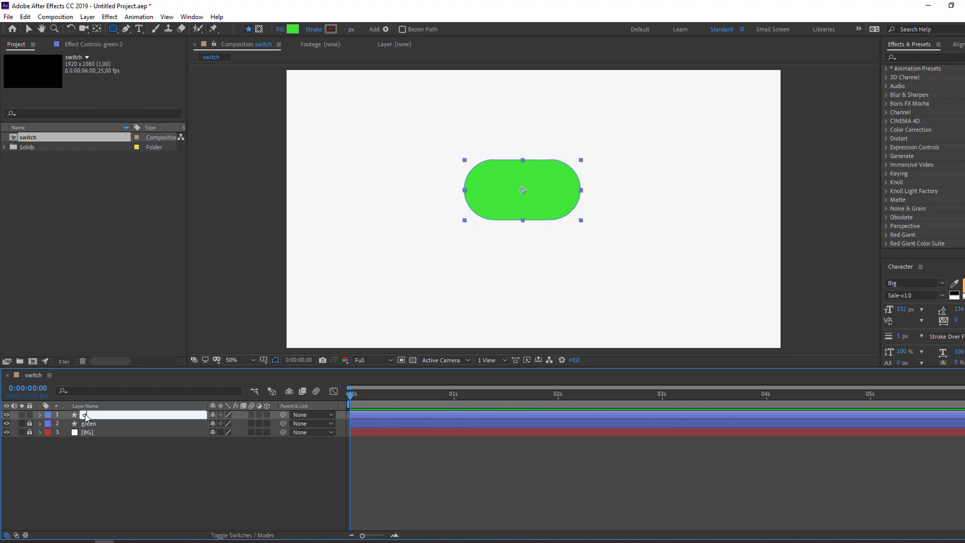
key(Return)
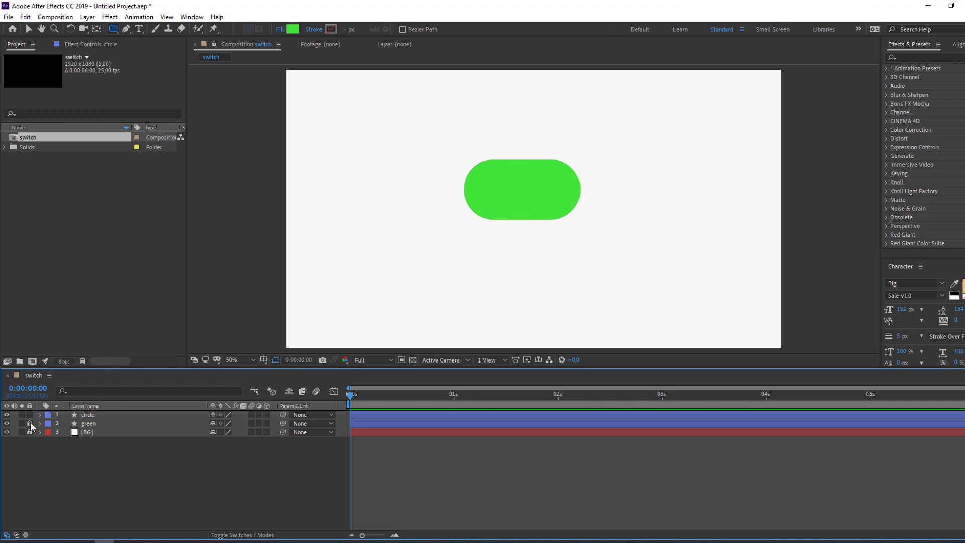
- Reduce only the width of the circle layer's rectangle path to about 283 px
click(40, 415)
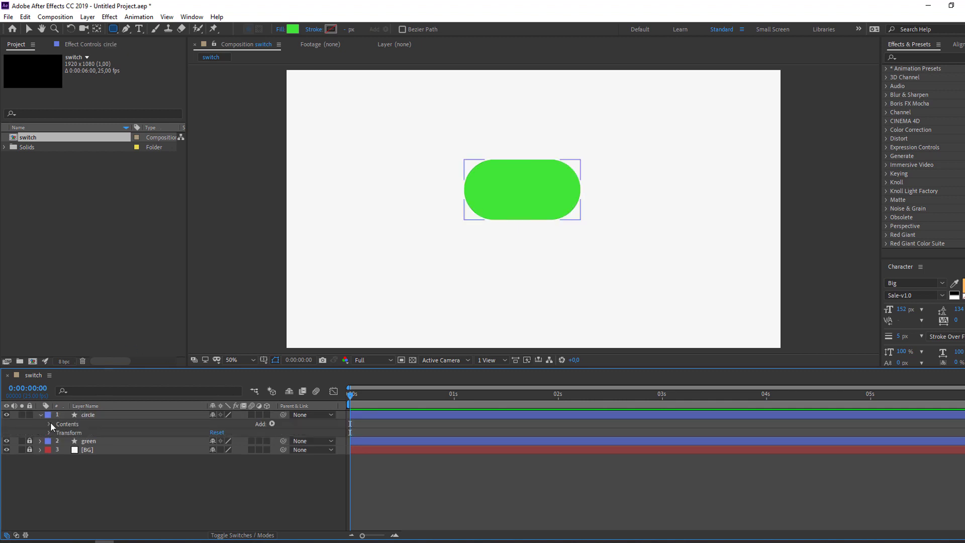
click(49, 424)
click(59, 433)
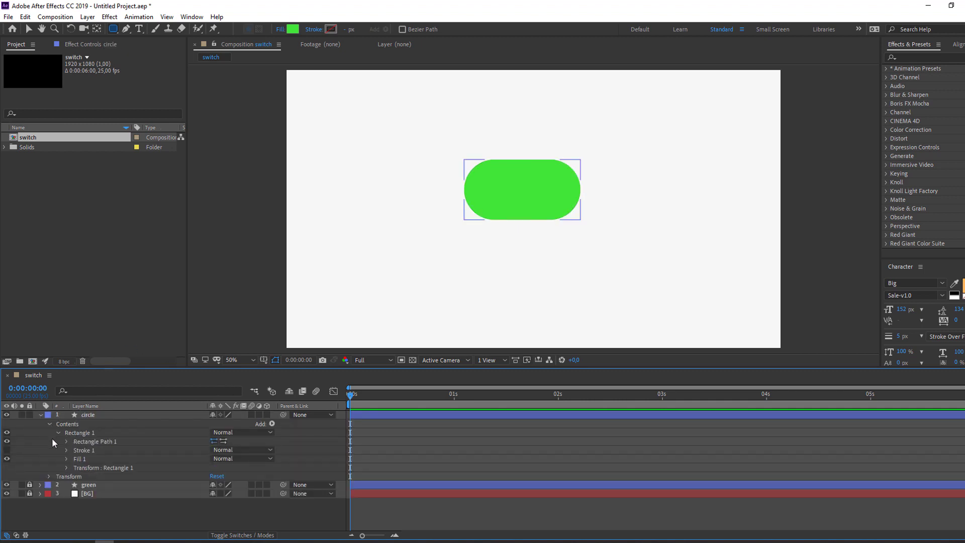
click(87, 443)
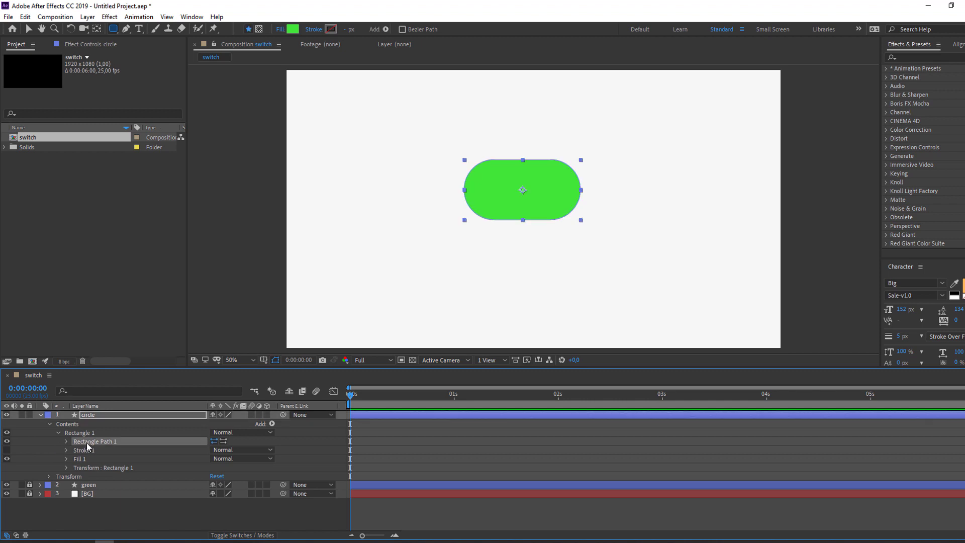
click(66, 441)
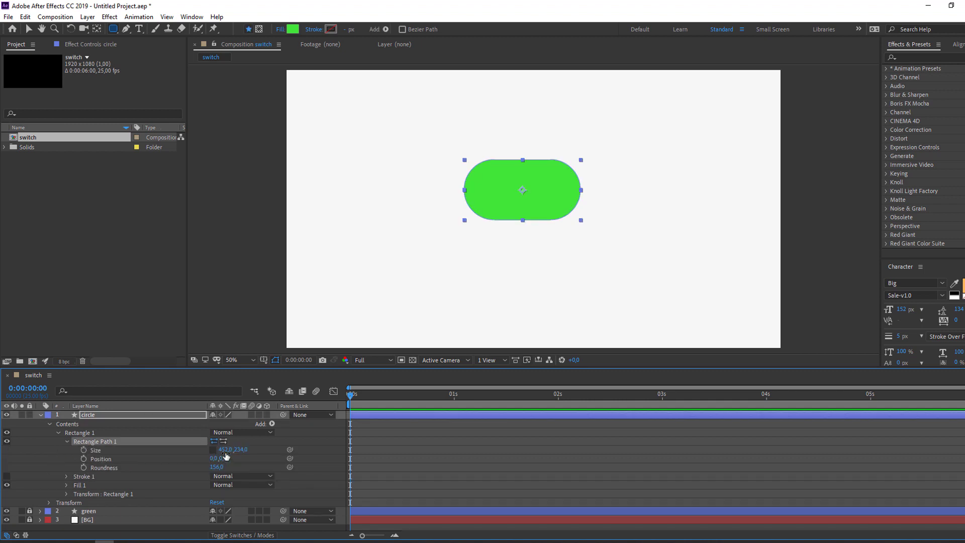
drag(225, 455, 140, 455)
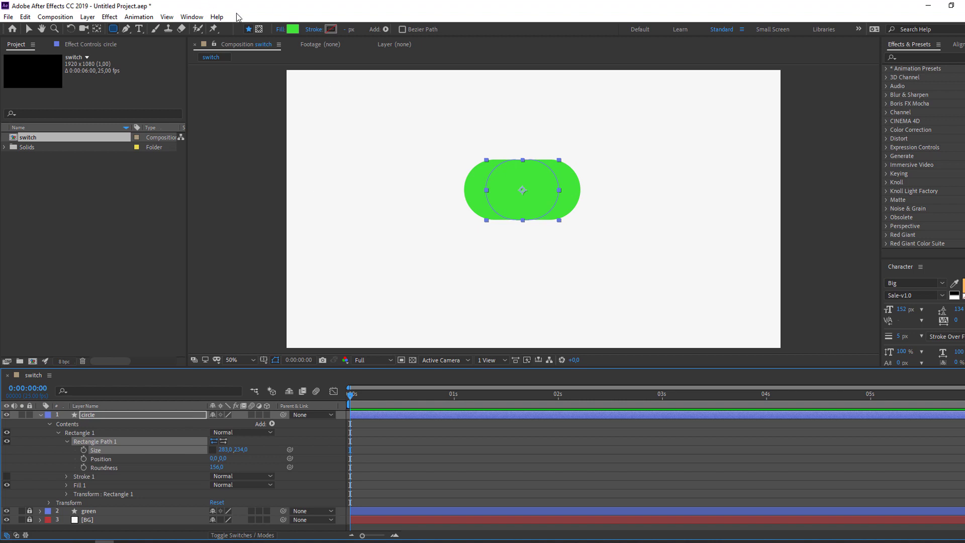
- Change the circle layer's fill color to white (FFFFFF)
click(292, 29)
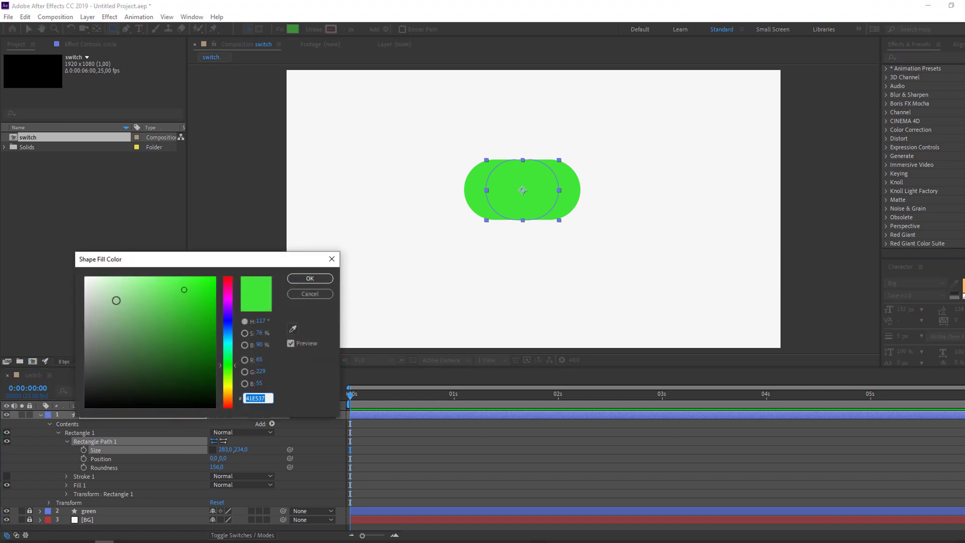
drag(116, 301, 58, 271)
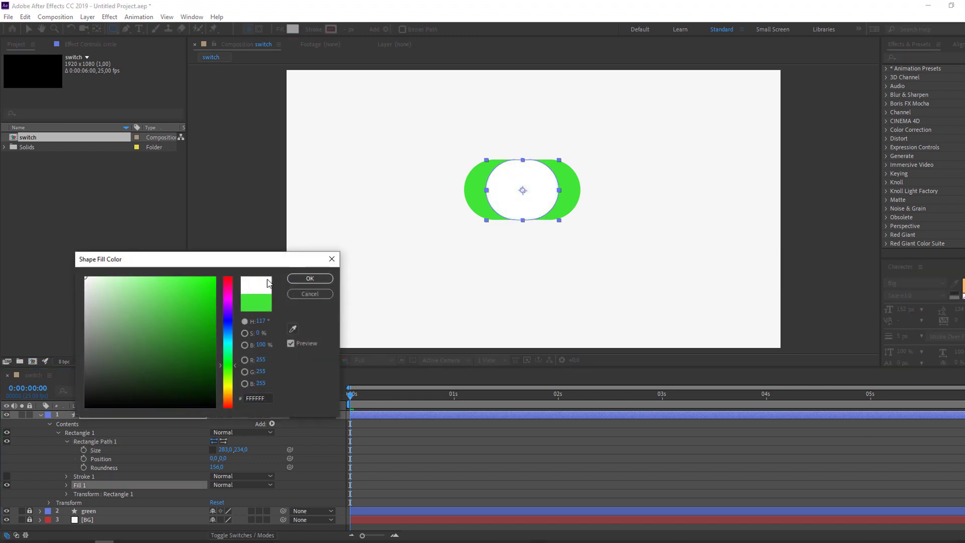
click(302, 280)
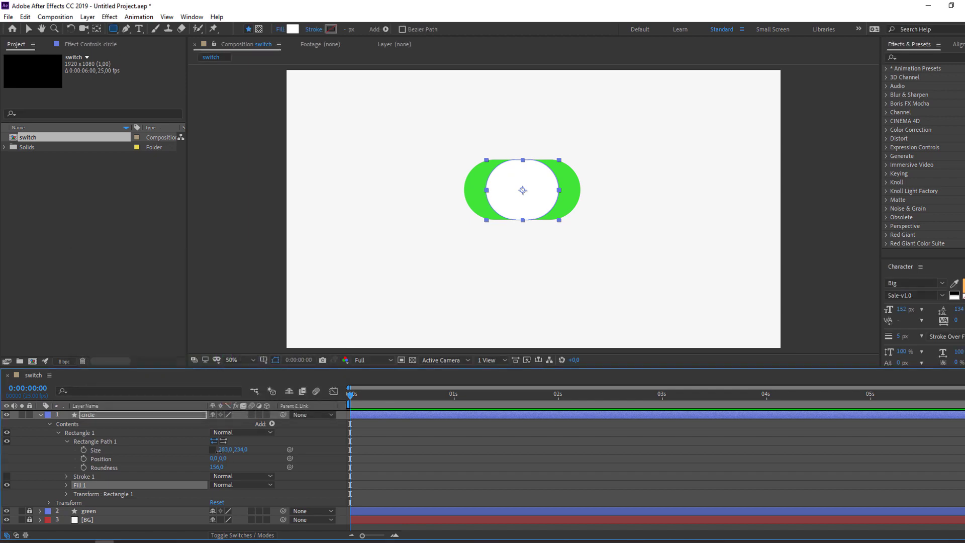
- Narrow the white shape's rectangle path to a width of 233 px so it forms a circle
drag(225, 452, 199, 453)
click(486, 452)
scroll(546, 208, up, 2)
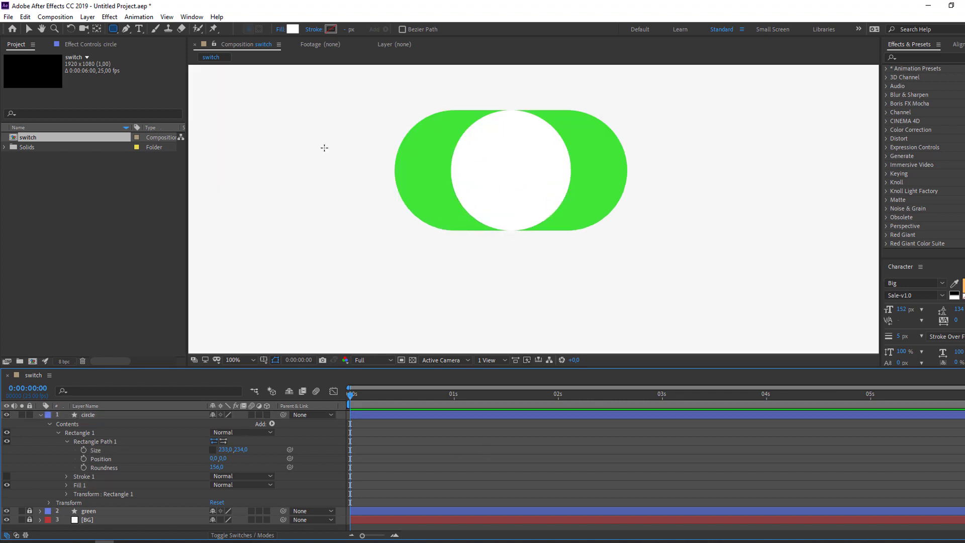
- Scale the circle layer down to 90% and deselect it
click(29, 28)
click(511, 166)
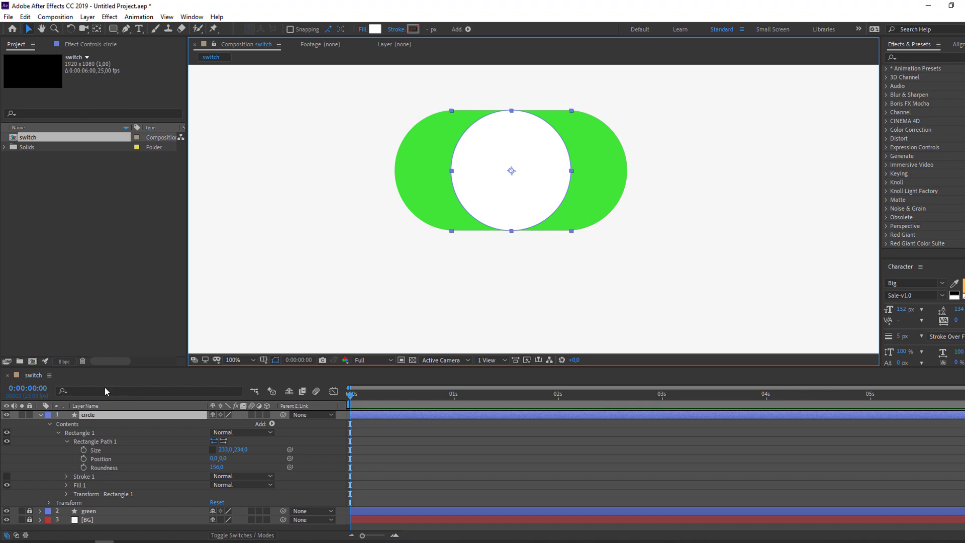
key(s)
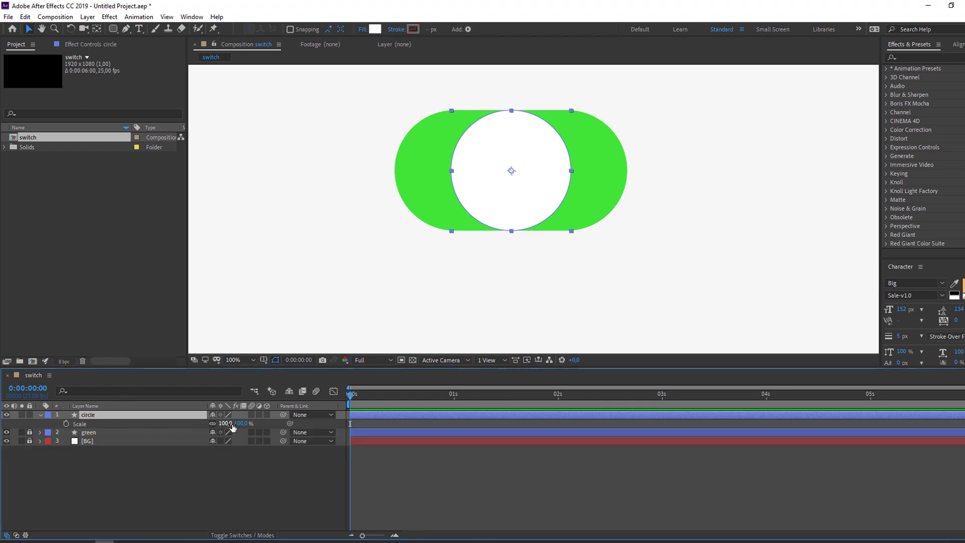
click(225, 424)
text(90)
key(Return)
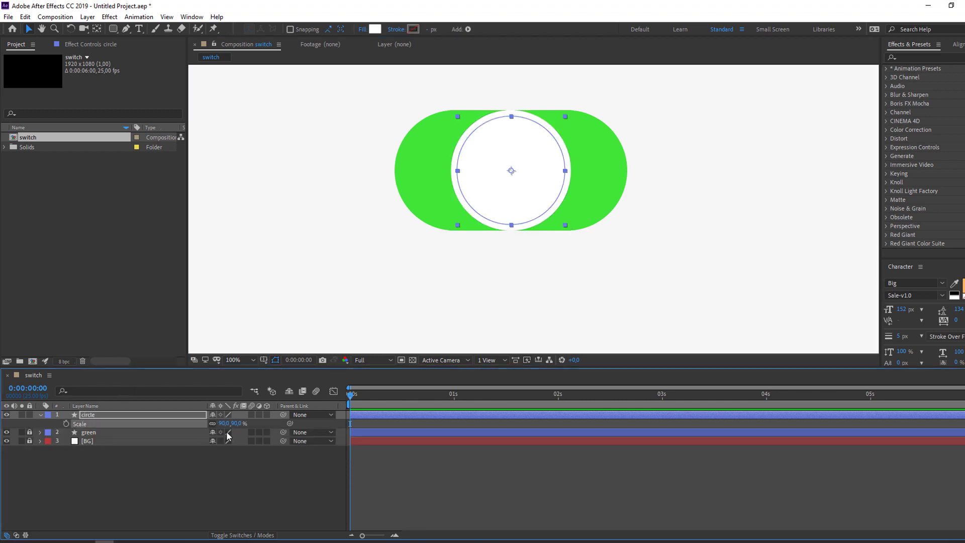
click(243, 486)
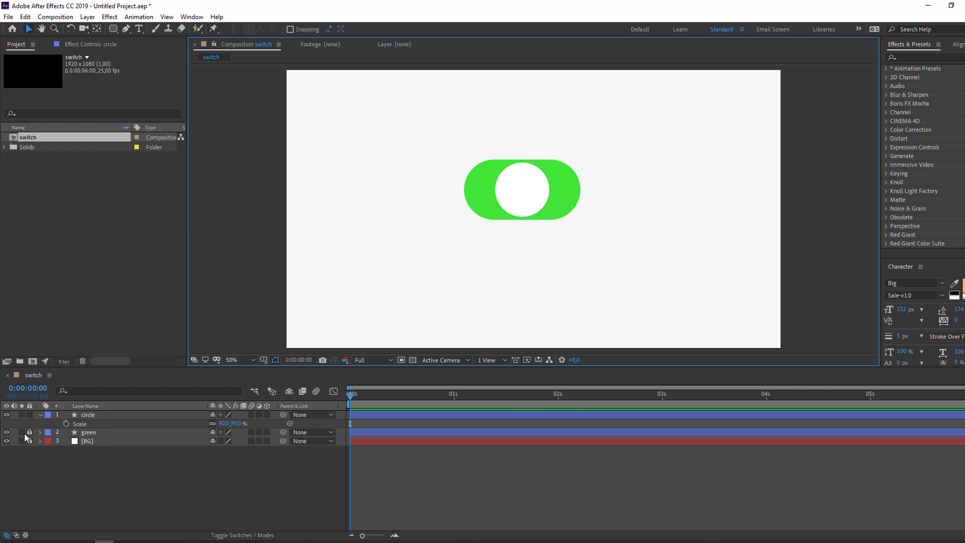
- Unlock the green layer, widen its rectangle path to 597 px, then collapse and relock the layer
click(95, 435)
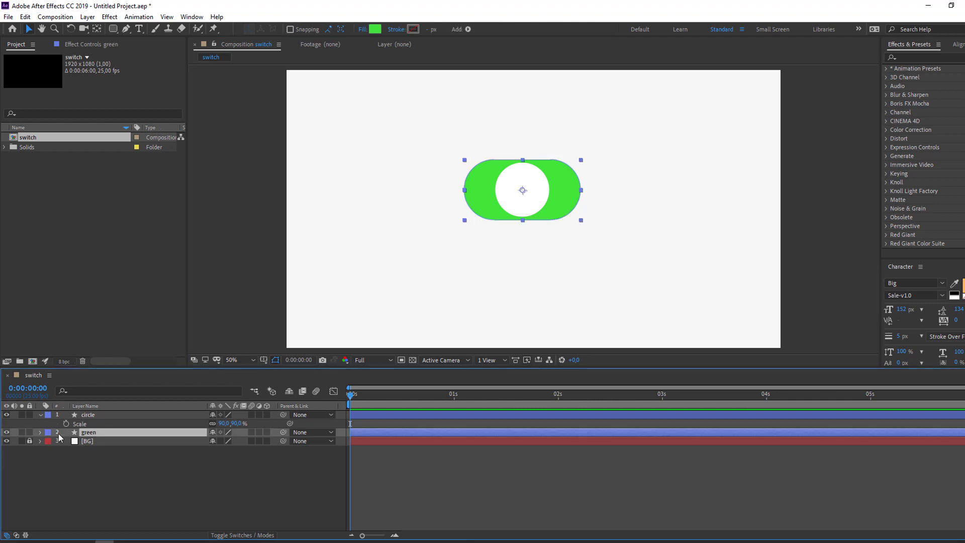
click(41, 432)
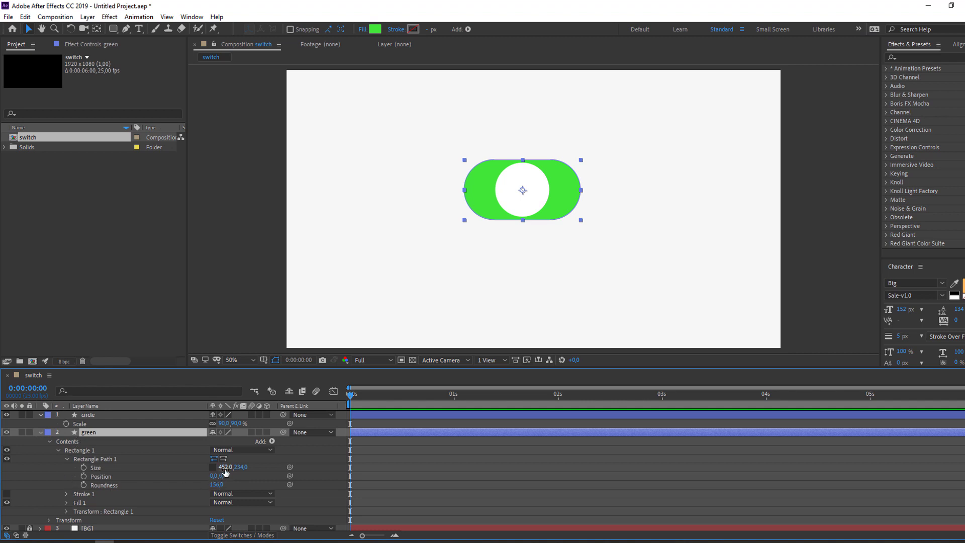
drag(225, 467, 296, 467)
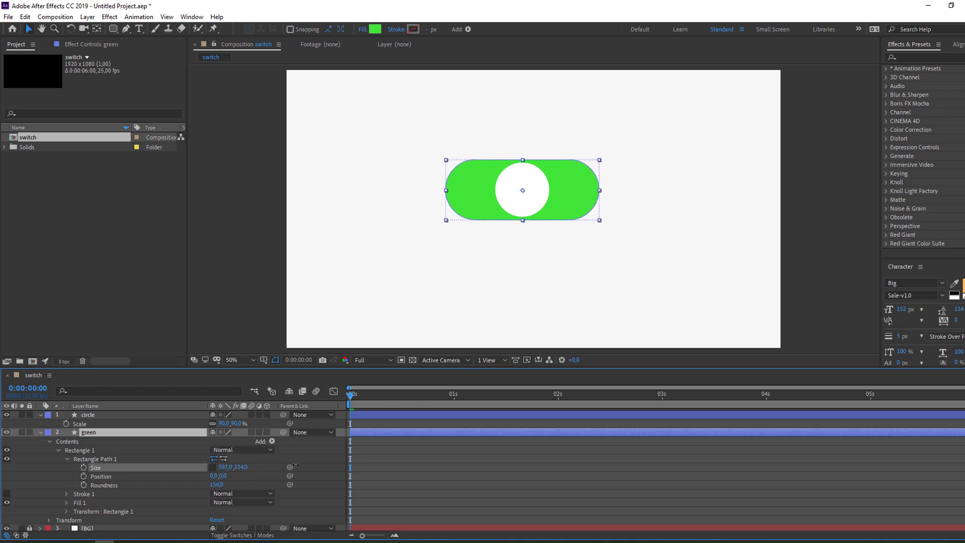
click(312, 471)
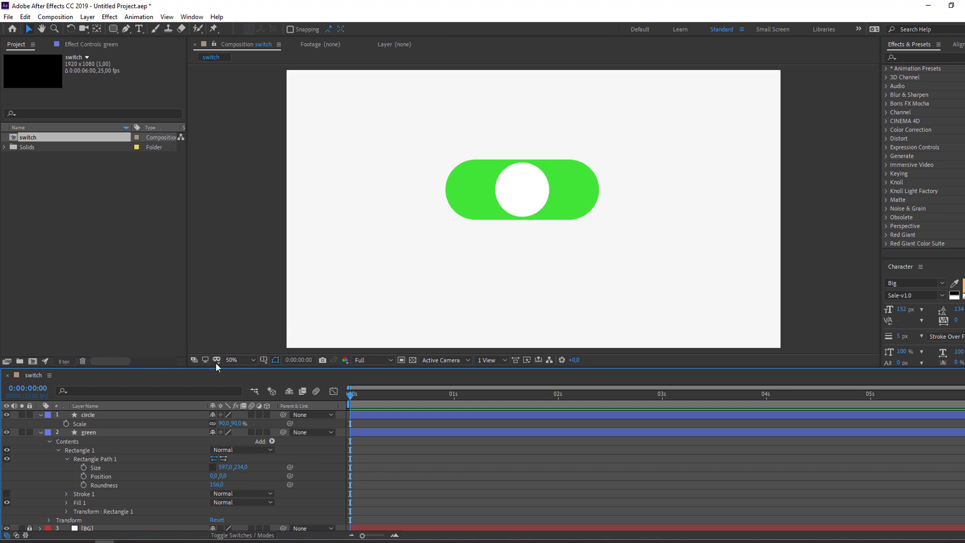
click(41, 432)
click(30, 432)
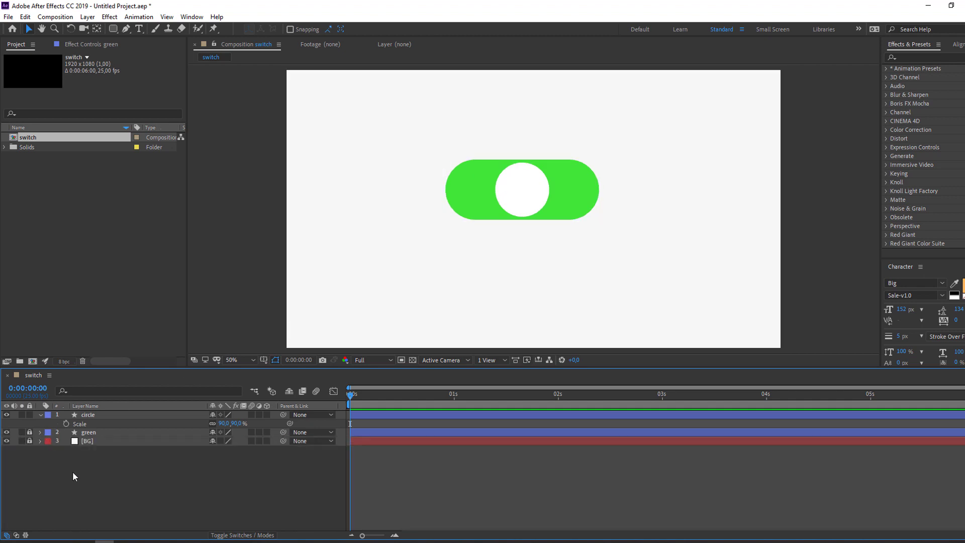
- Place the circle at the pill's left end with X position 646 and X anchor point -143
scroll(549, 189, up, 1)
click(549, 189)
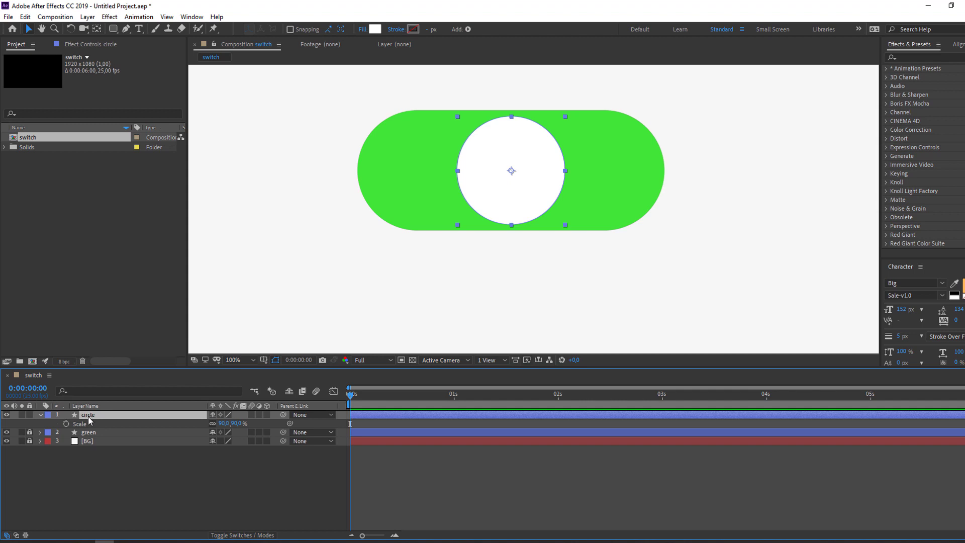
key(p)
key(shift+a)
drag(217, 432, 121, 432)
drag(213, 423, 160, 434)
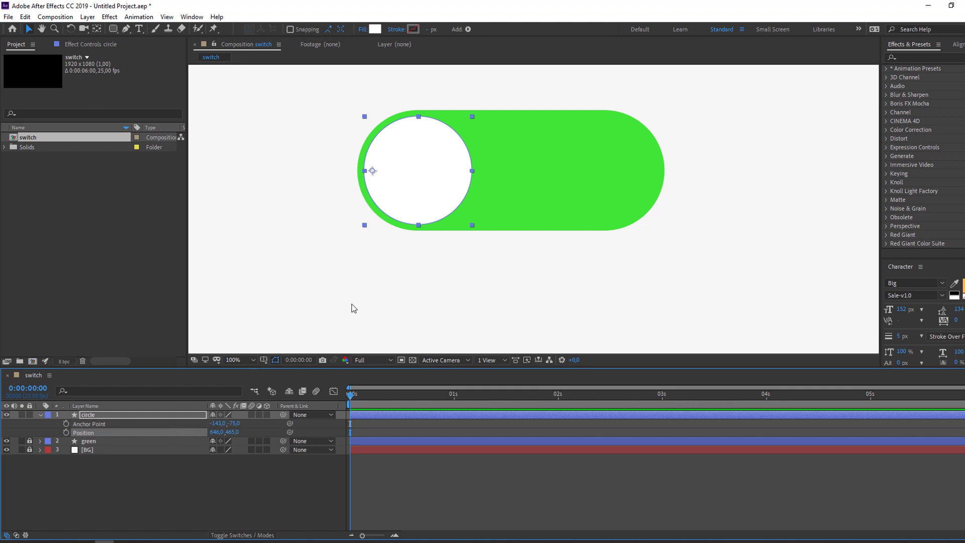
- Find the Drop Shadow effect and apply it to the circle layer
click(911, 57)
text(drov)
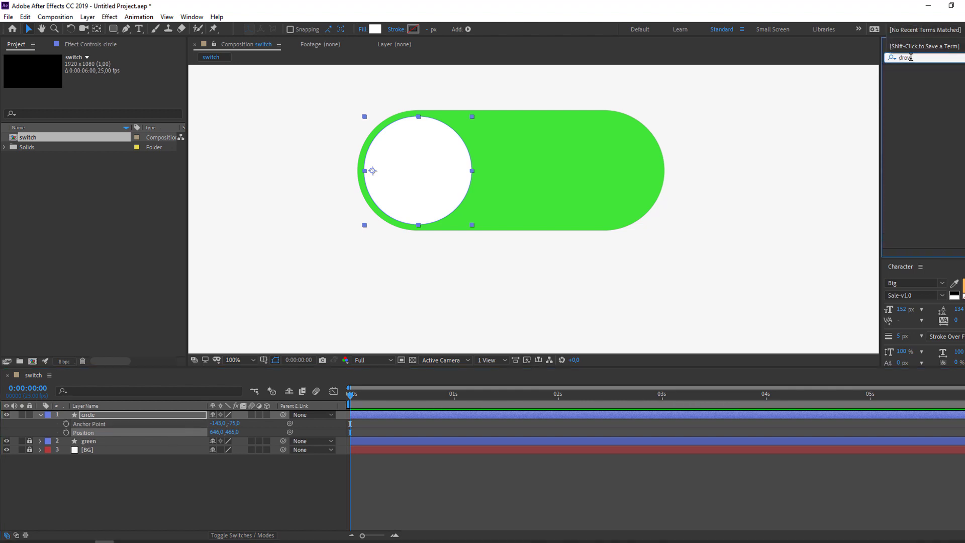
key(BackSpace)
text(psh)
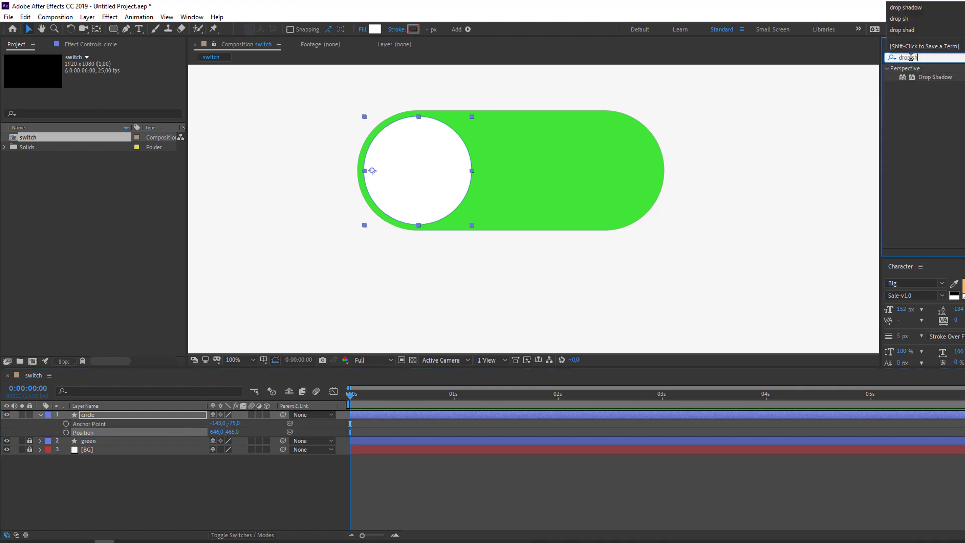
drag(927, 83, 99, 417)
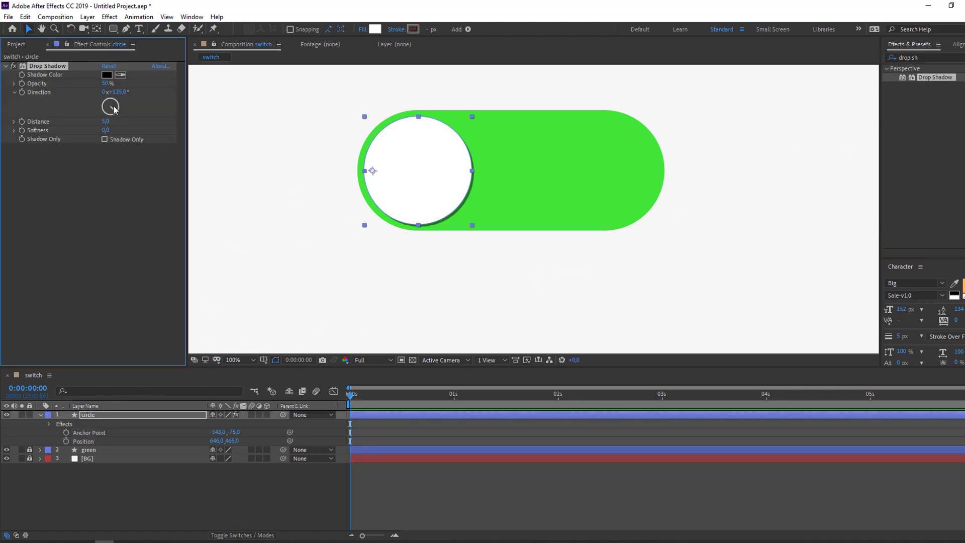
- Set the circle's drop shadow to 55% opacity, a distance of 11 and a softness of 36
drag(104, 121, 108, 121)
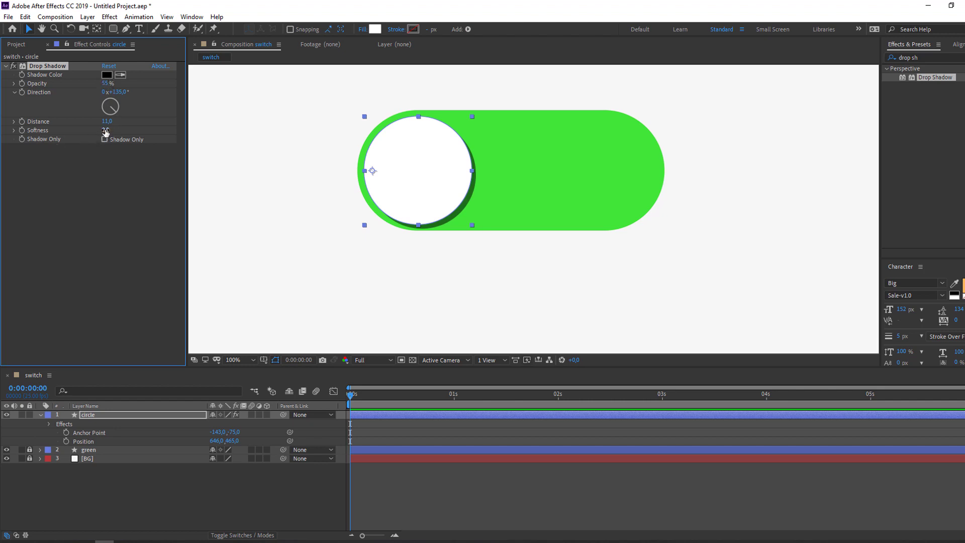
drag(106, 130, 120, 128)
click(194, 512)
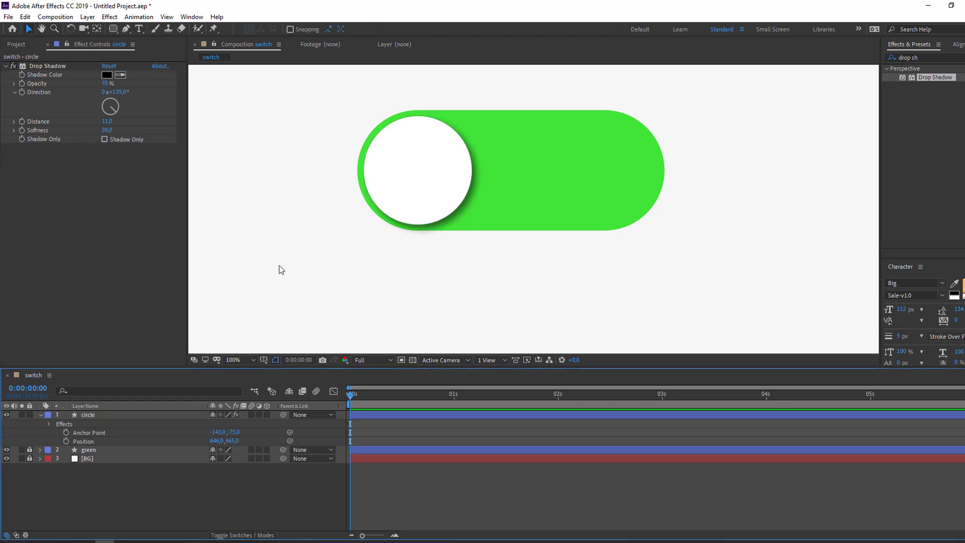
- Add Anchor Point and Position keyframes to the circle layer at the start of the timeline
click(378, 202)
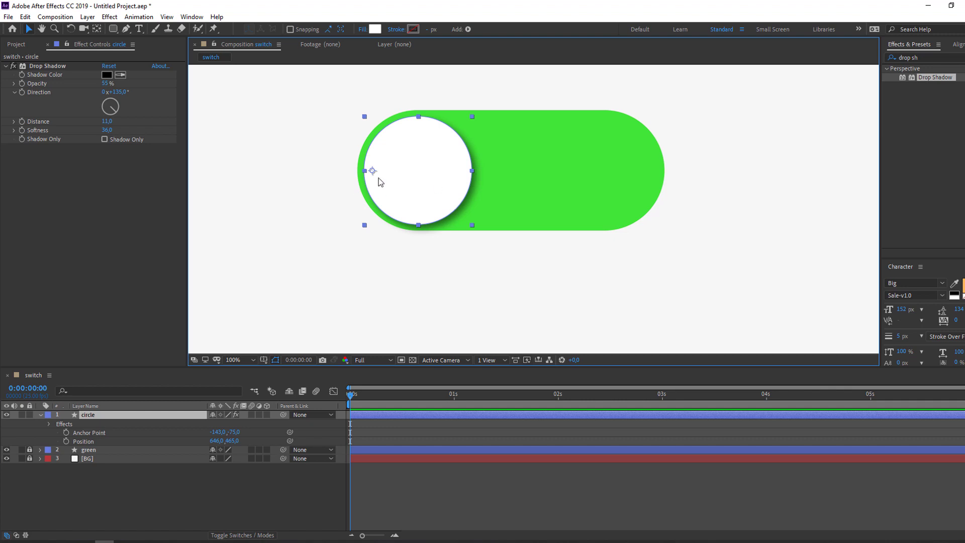
click(66, 433)
click(66, 440)
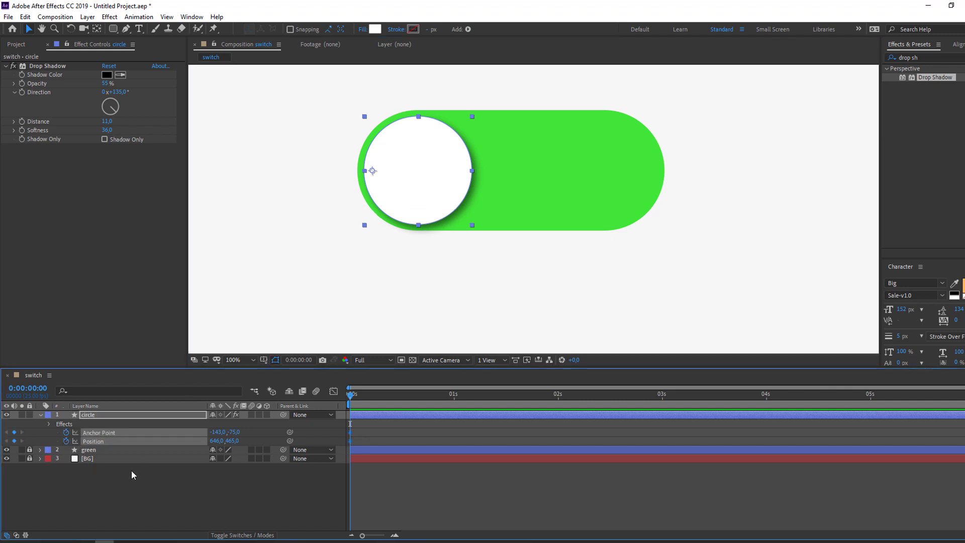
- At frame 10, move the circle to the pill's right end with X position 1182 and X anchor point 51
key(shift+Page_Down)
click(141, 471)
drag(220, 441, 396, 435)
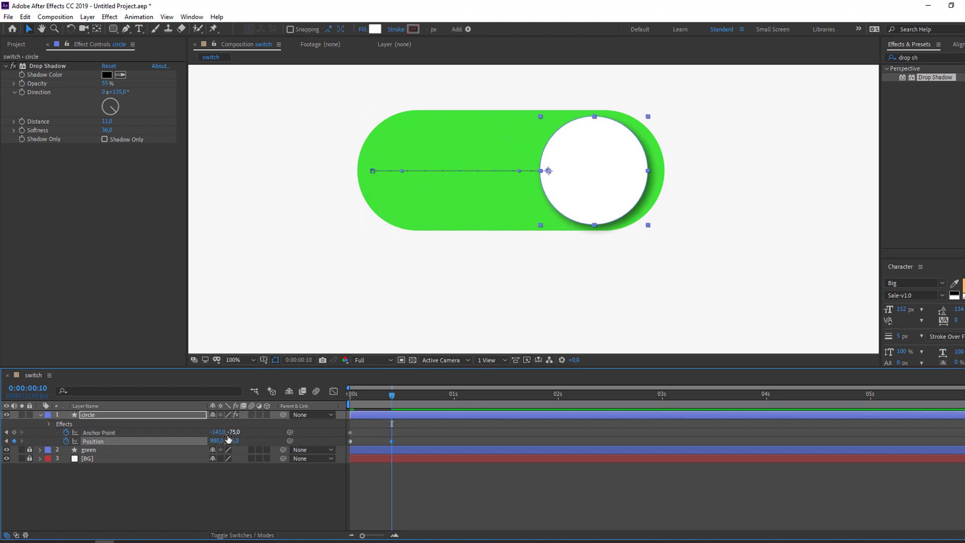
drag(218, 432, 315, 431)
drag(217, 441, 310, 438)
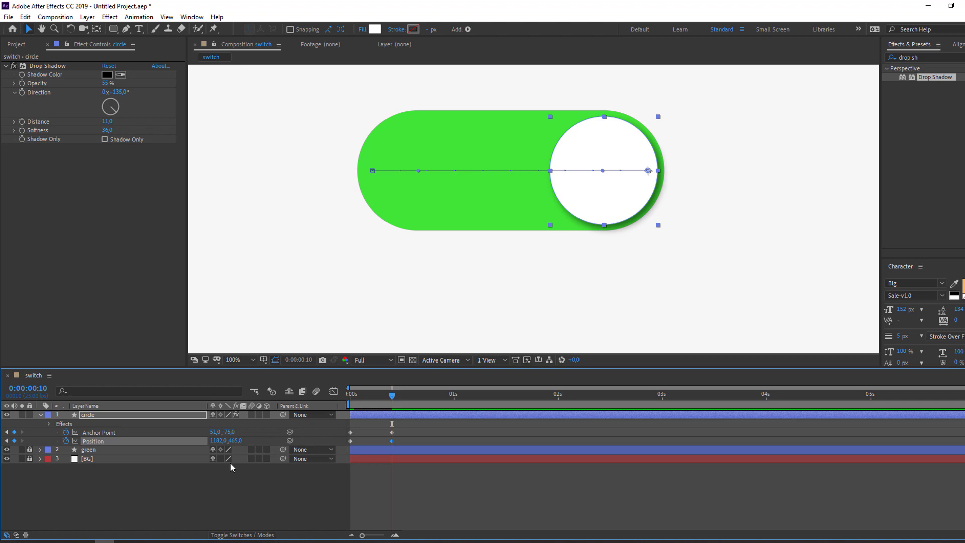
- Keyframe the circle's scale at frame 5 with 90%, and stretch only its horizontal scale to about 102% at frame 10
key(shift+s)
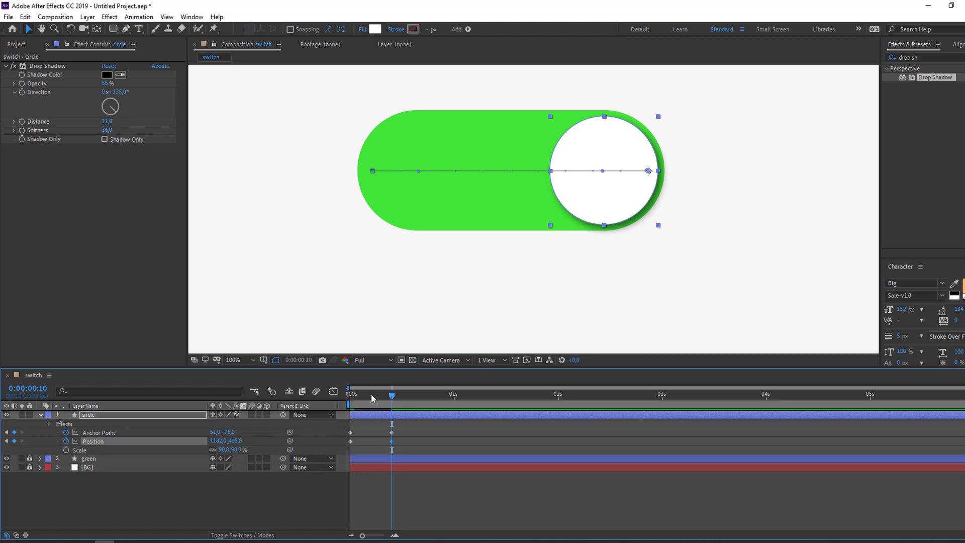
drag(393, 398, 370, 401)
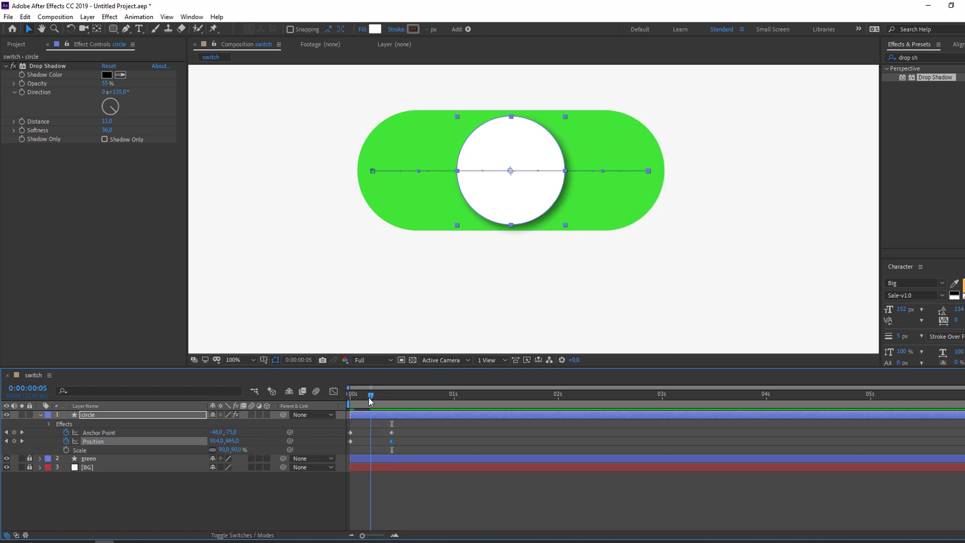
click(66, 449)
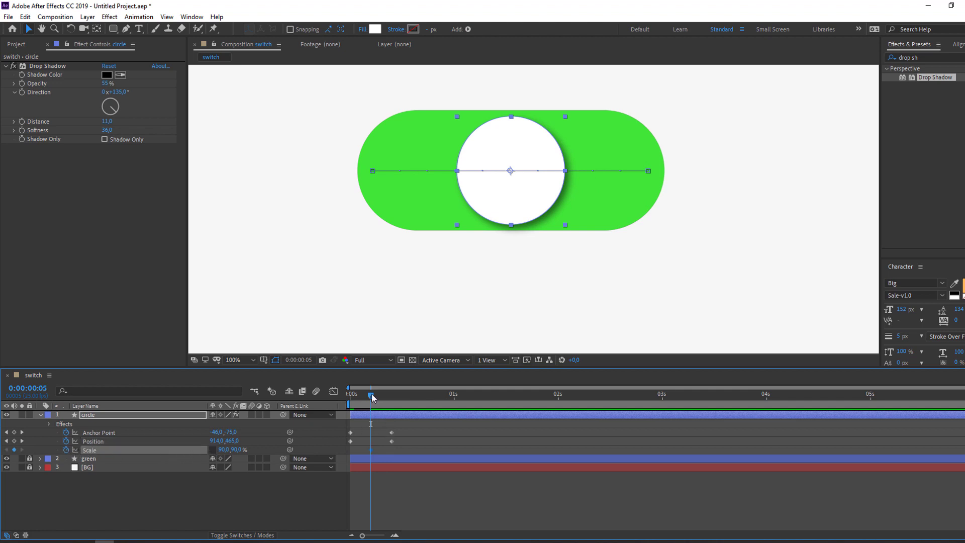
drag(372, 397, 393, 397)
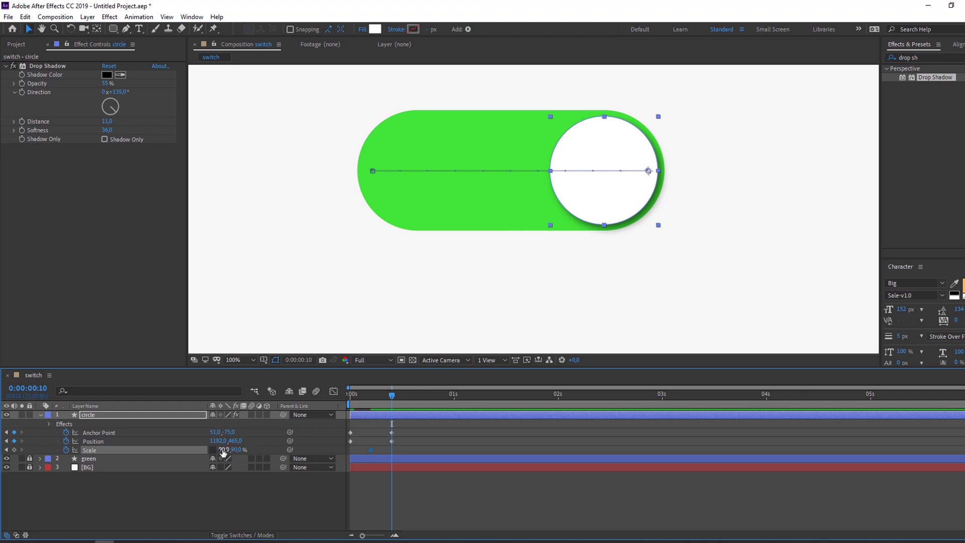
drag(223, 449, 229, 449)
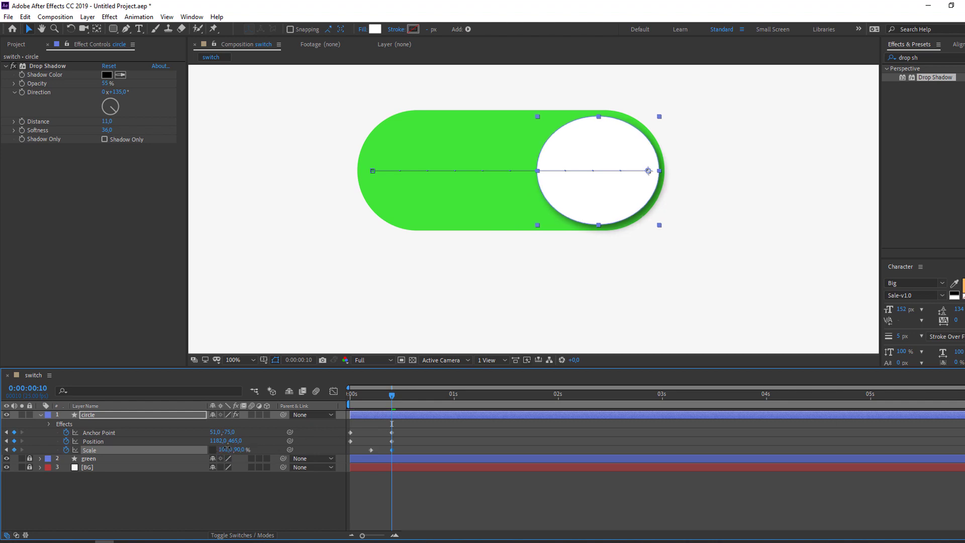
- Shift the circle's first Scale keyframe to the start of the timeline and check the motion at frame 1
mouse_move(359, 396)
mouse_down()
mouse_move(392, 398)
mouse_move(363, 398)
mouse_up()
drag(365, 451, 353, 450)
click(354, 396)
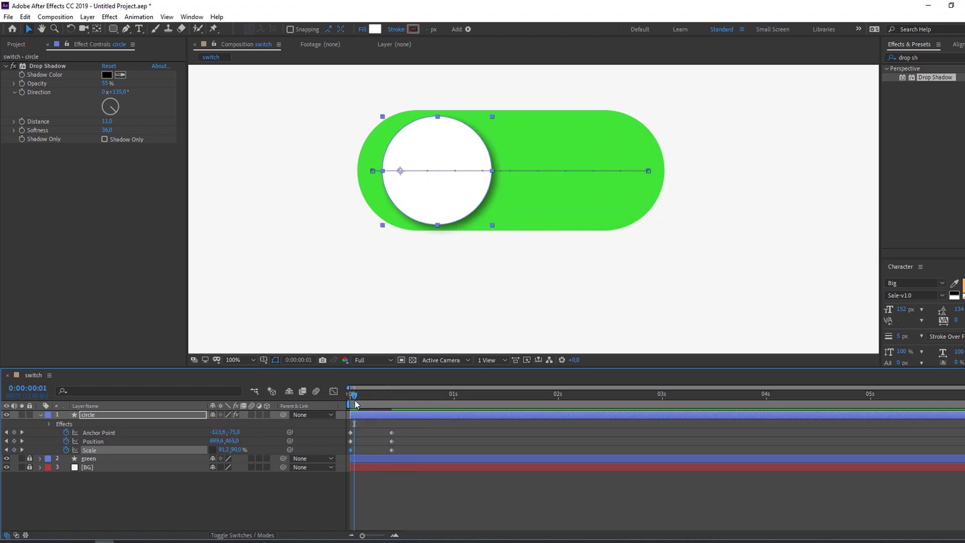
- At frame 13, keyframe the circle's Scale with a horizontal value of 80%
drag(357, 401, 392, 406)
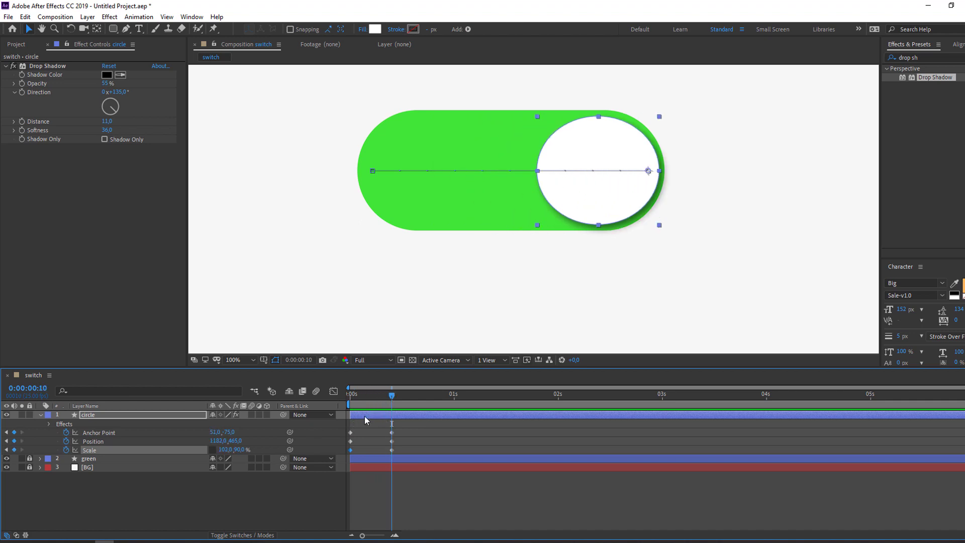
key(Page_Down)
key(Page_Down)
key(Page_Down)
drag(225, 455, 212, 450)
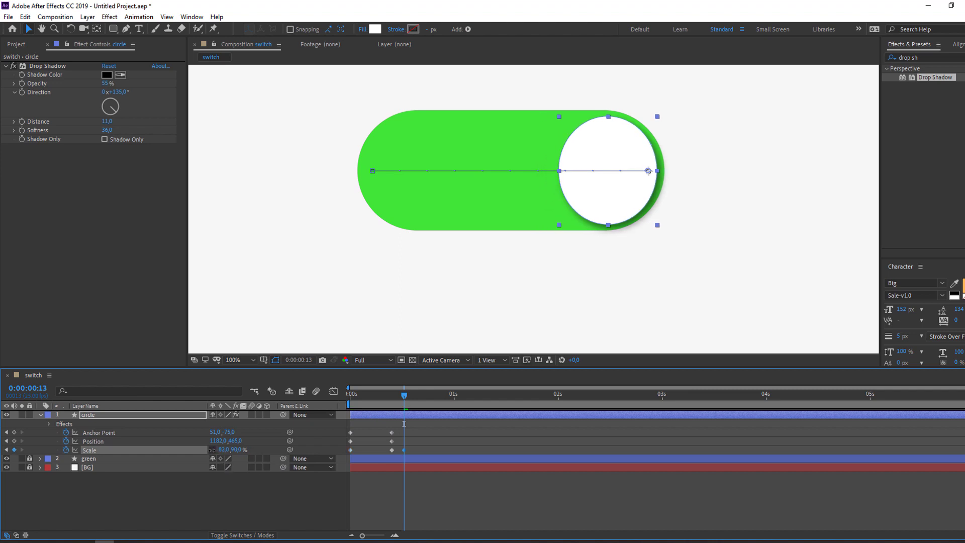
click(222, 450)
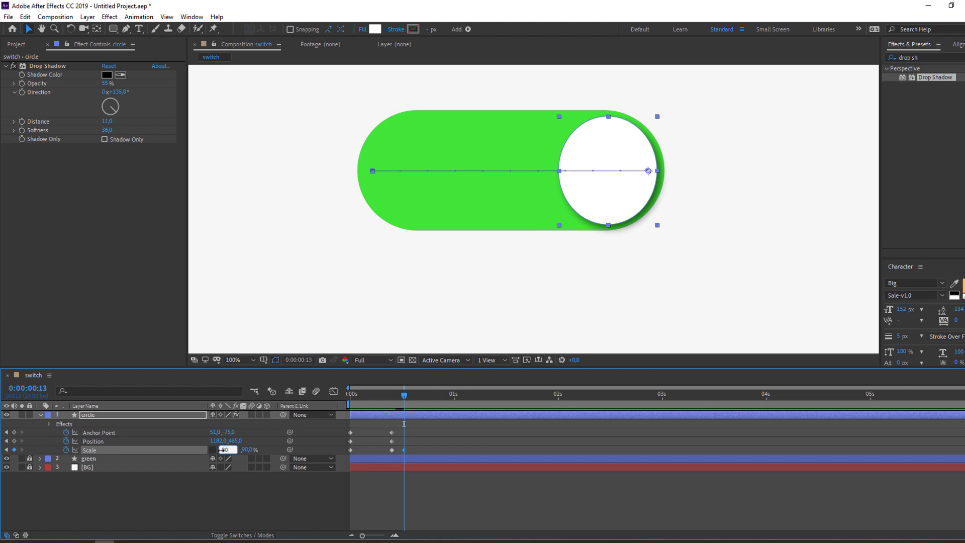
key(Return)
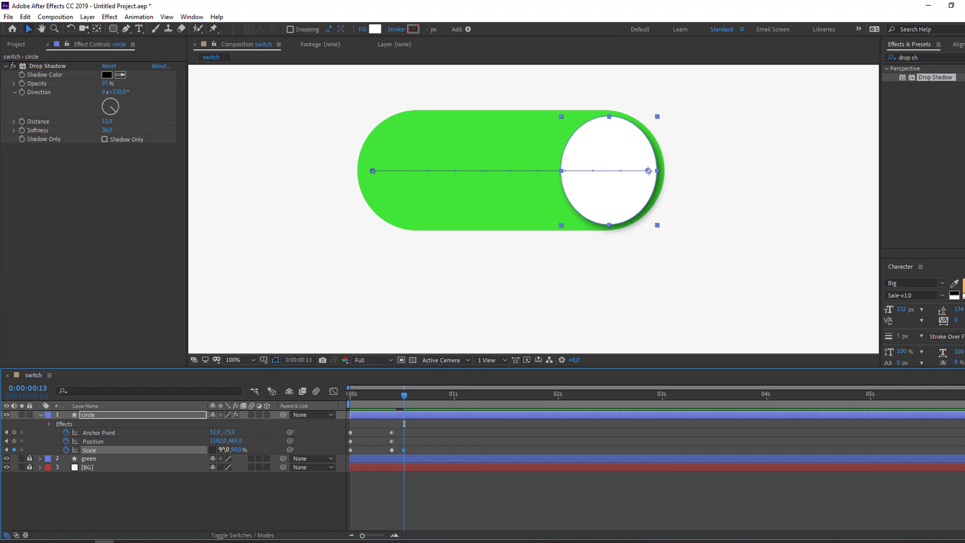
- At frame 16, keyframe the circle's horizontal scale at 90% and preview the motion
drag(404, 424, 417, 424)
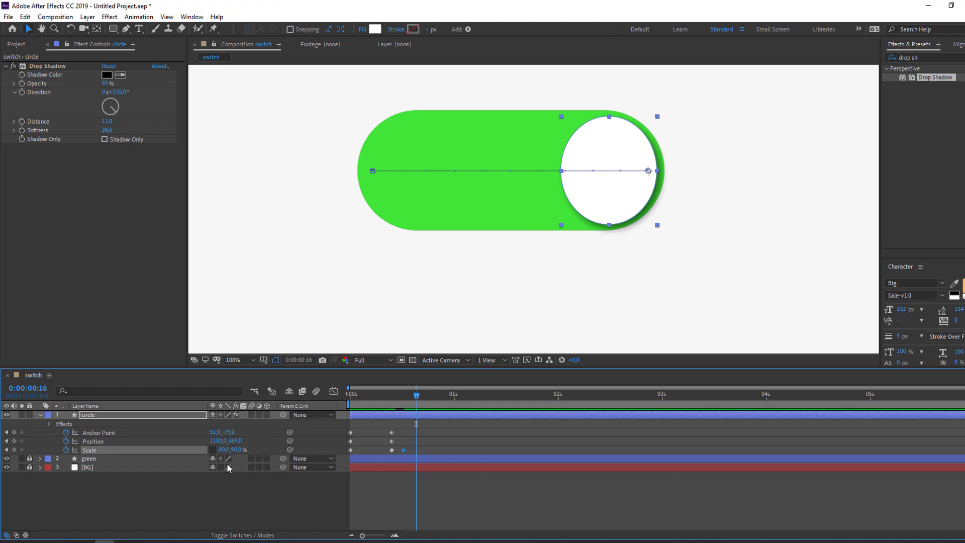
click(222, 451)
text(90)
key(Return)
click(426, 474)
key(space)
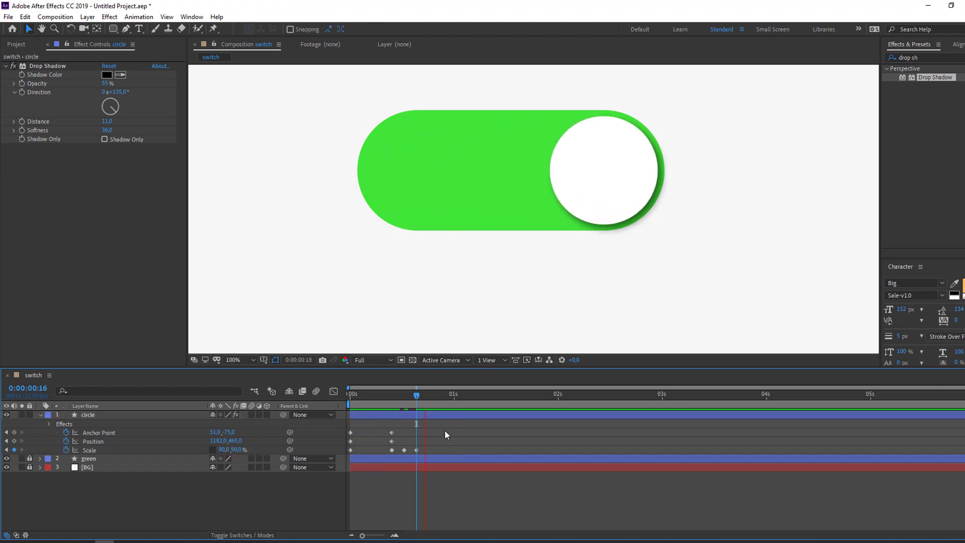
key(space)
- Apply Easy Ease to all of the circle's Anchor Point, Position and Scale keyframes and play the result
drag(443, 430, 351, 449)
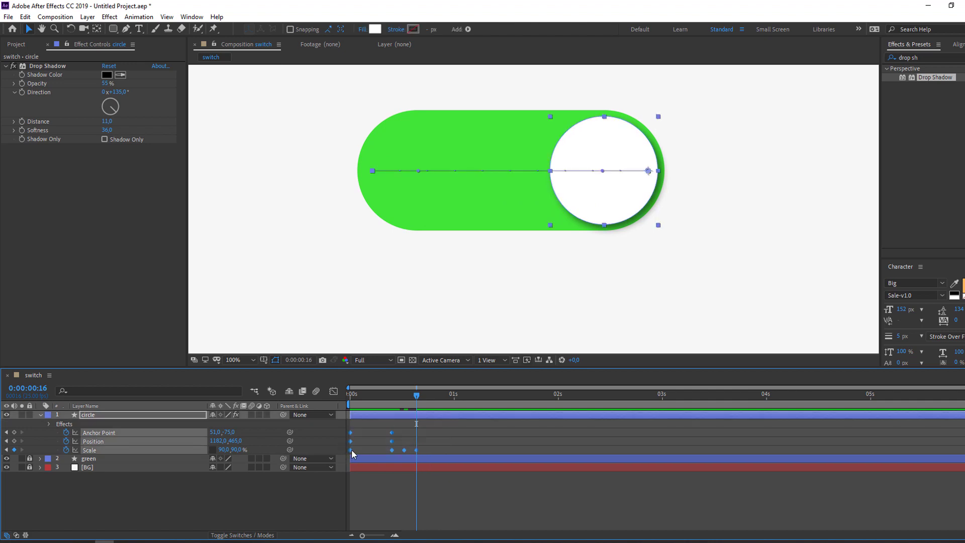
right_click(352, 449)
mouse_move(411, 443)
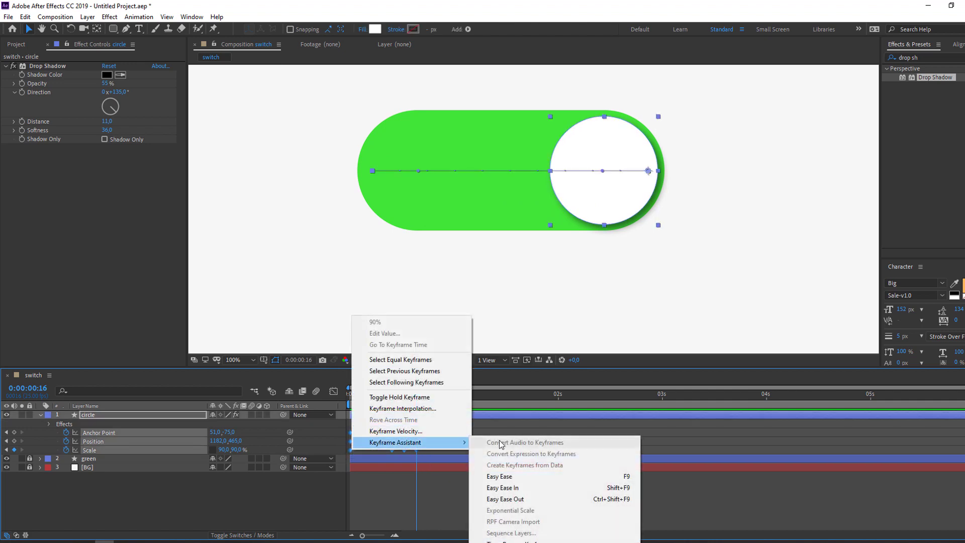
click(502, 476)
key(space)
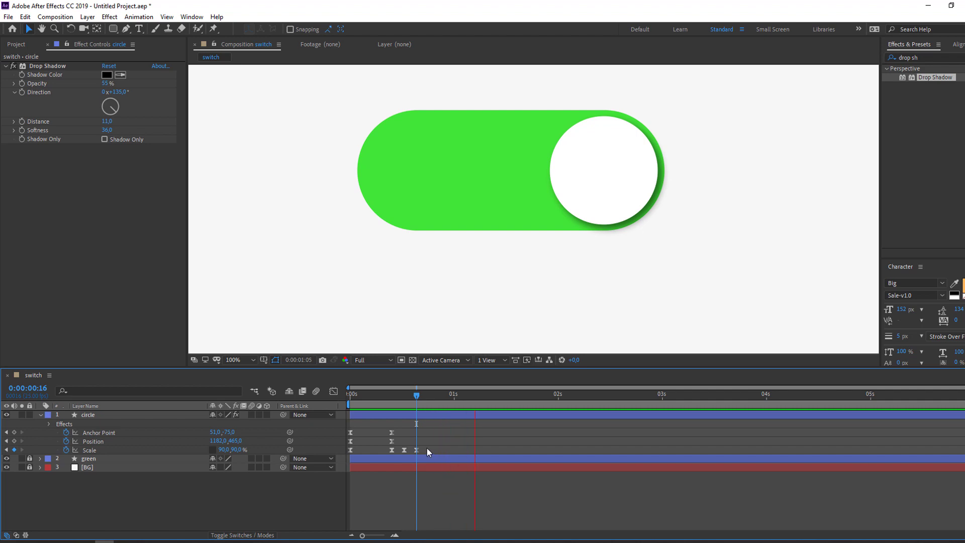
- Increase the circle's horizontal stretch at frame 10 to 115%
click(376, 396)
drag(379, 397, 391, 397)
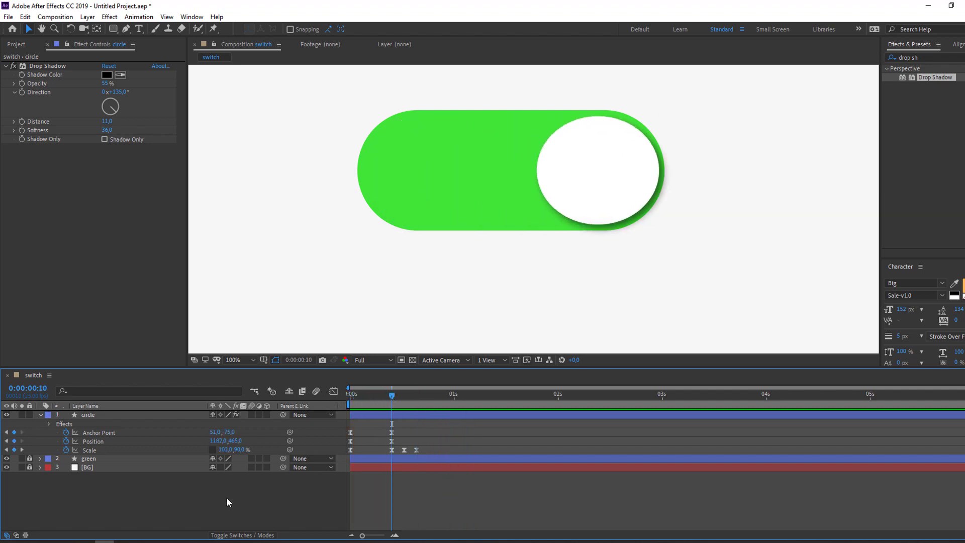
click(229, 454)
text(115)
key(Return)
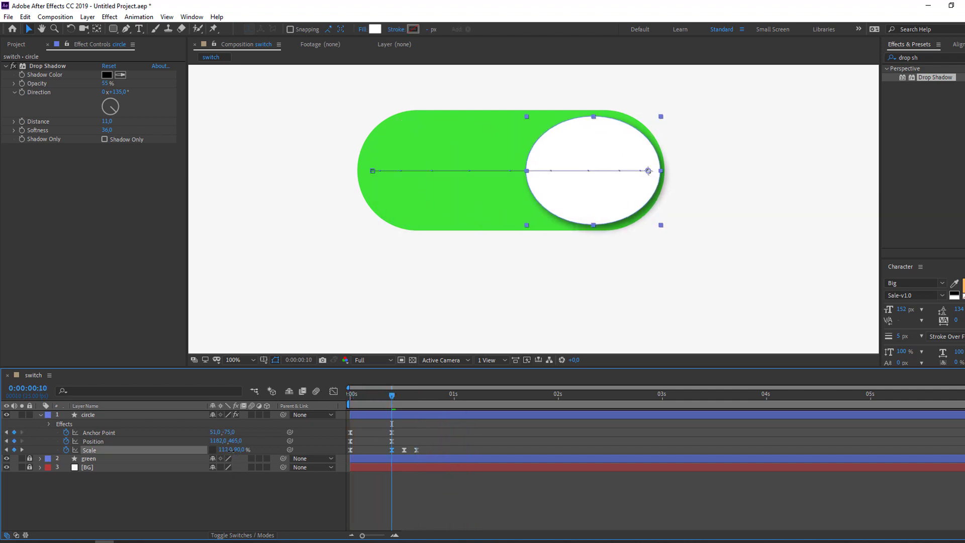
- Squash the circle's horizontal scale at frame 13 to 70%
mouse_move(391, 404)
mouse_down()
mouse_move(352, 405)
mouse_move(404, 404)
mouse_up()
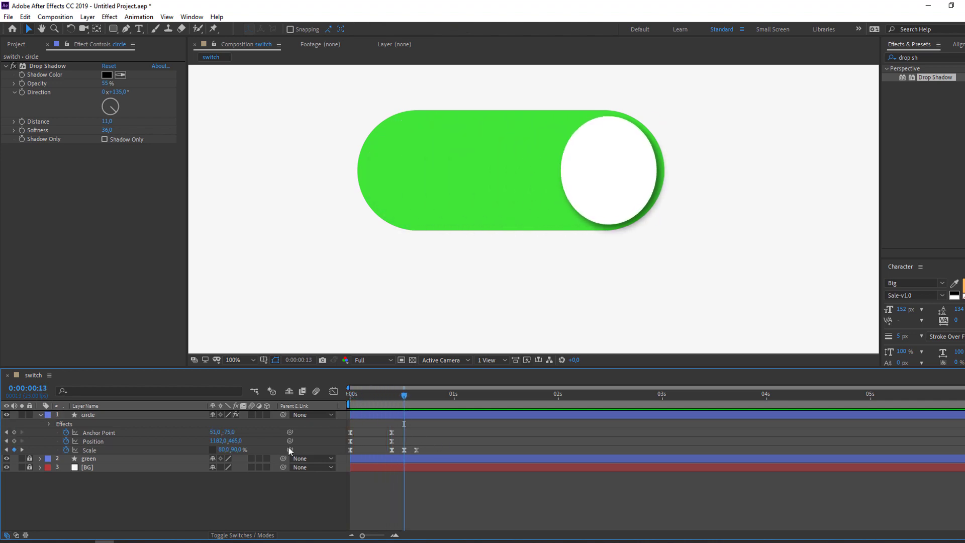
click(220, 450)
click(221, 450)
text(70)
key(Return)
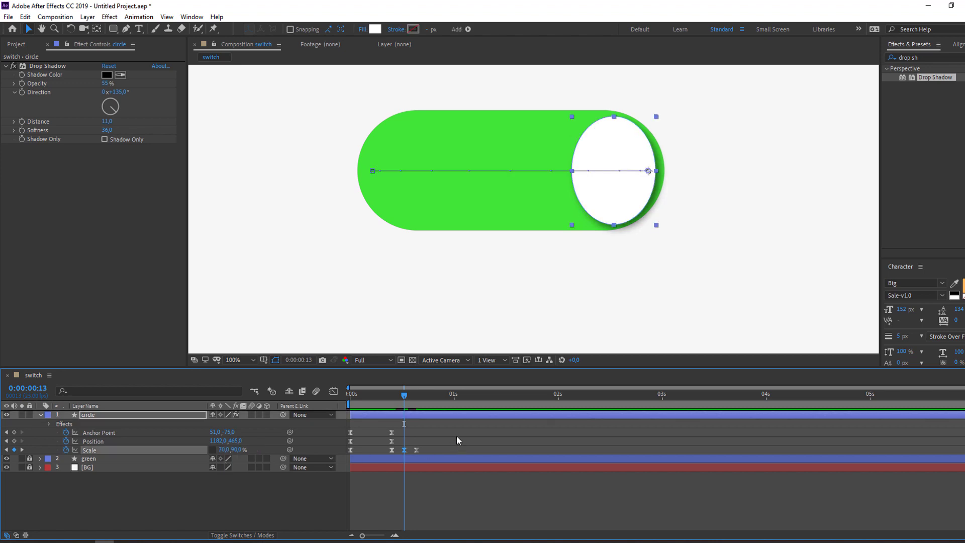
- Set the circle's horizontal scale at frame 16 to 100%
drag(396, 398, 418, 398)
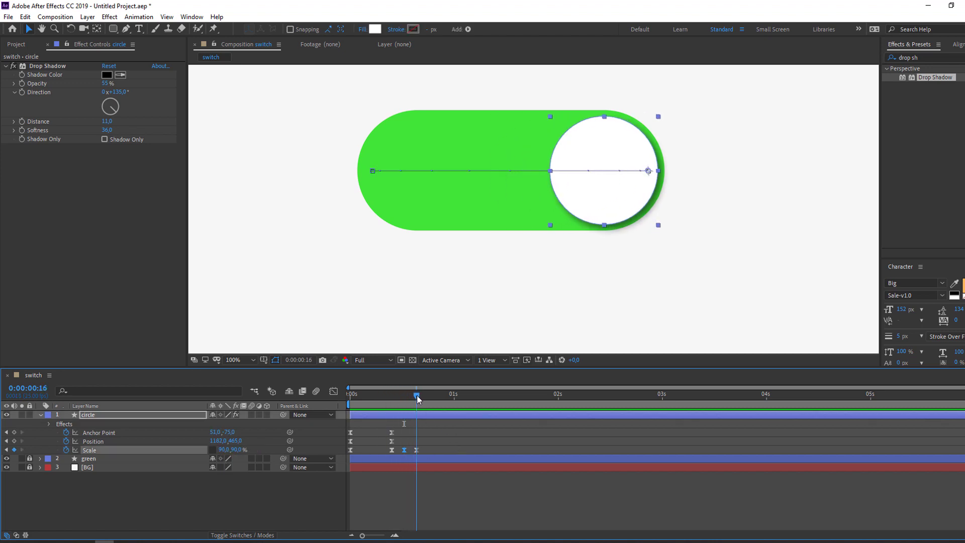
click(225, 450)
text(100)
key(Return)
- Add a Scale keyframe at frame 20 that returns the circle's horizontal scale to 90%, and preview the bounce
drag(391, 396, 435, 400)
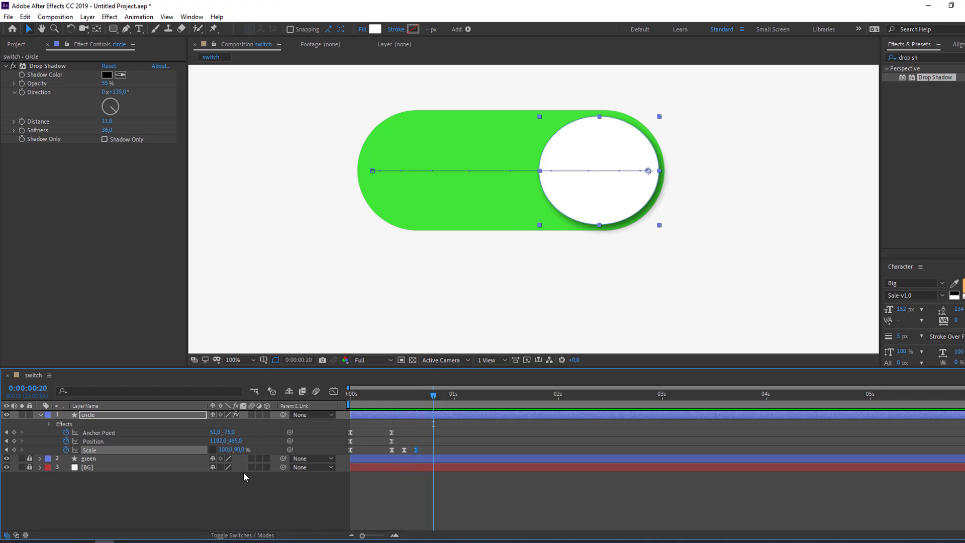
click(223, 451)
text(90)
key(Return)
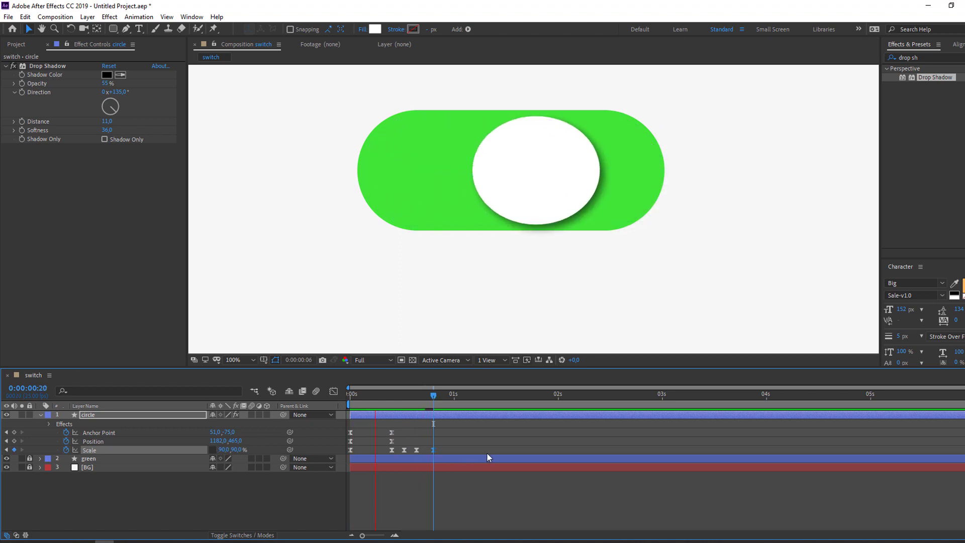
scroll(377, 267, down, 2)
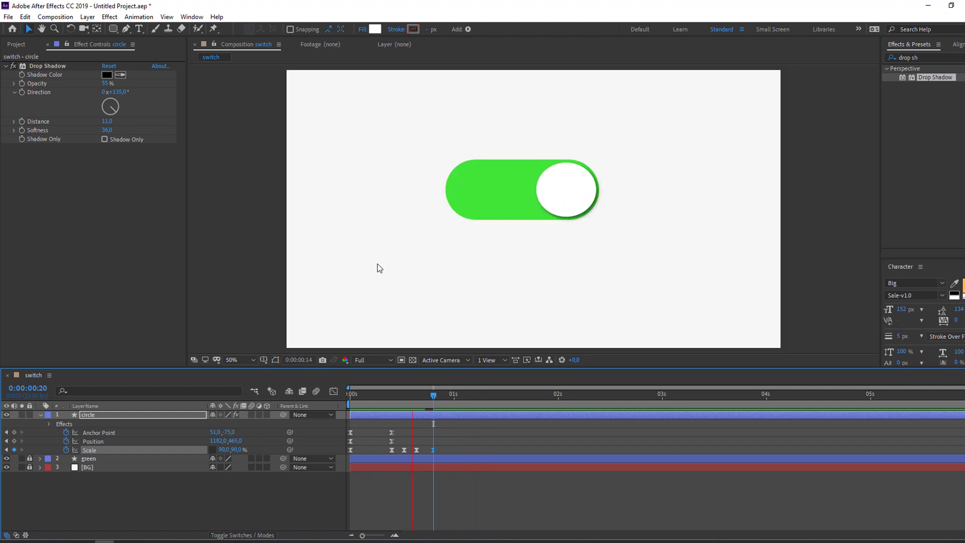
scroll(527, 274, up, 2)
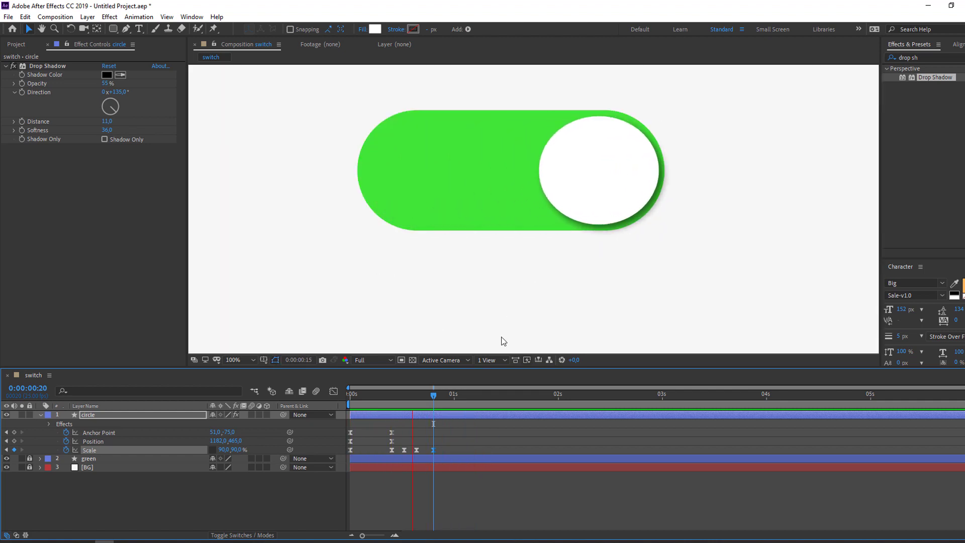
key(space)
- Change the circle's horizontal scale at frame 13 to 75% and play the animation again
drag(381, 397, 405, 396)
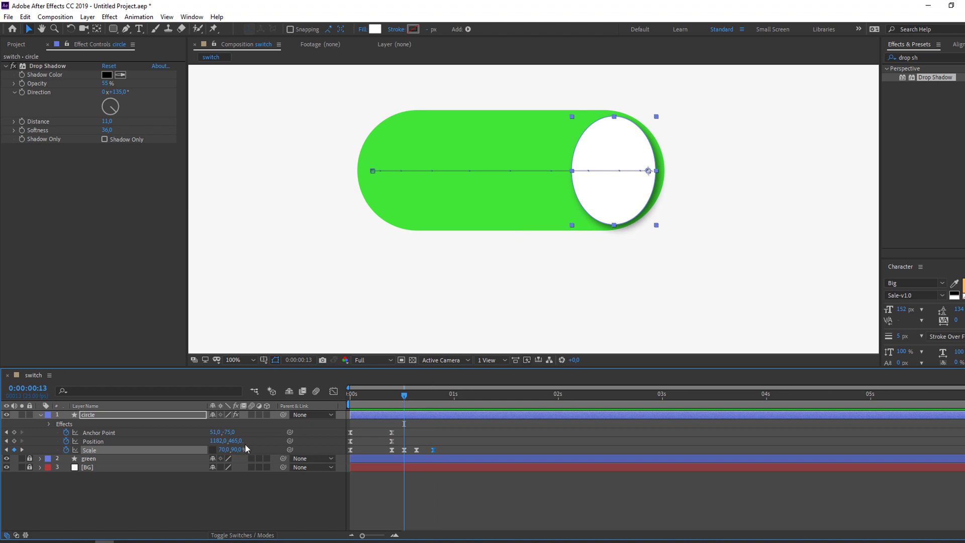
click(404, 451)
click(225, 449)
key(Return)
key(space)
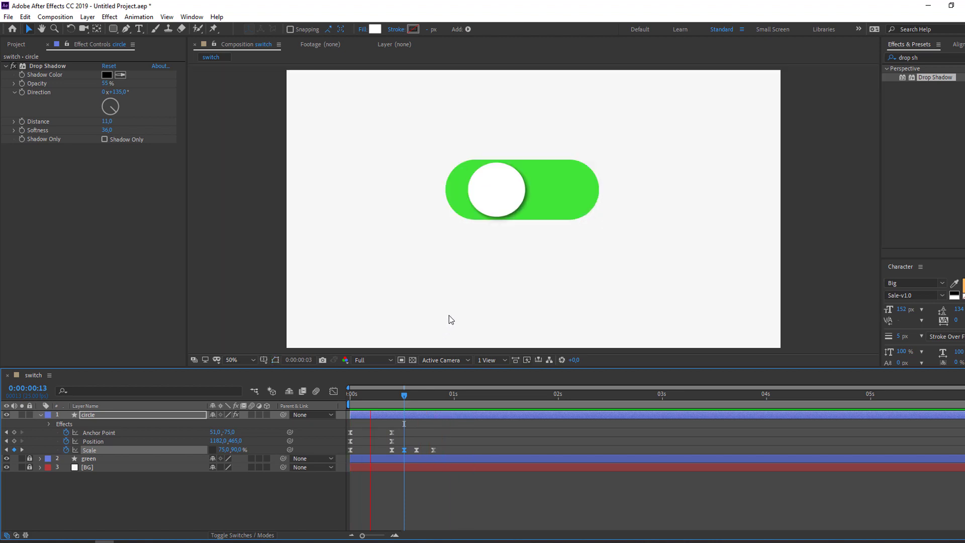
key(space)
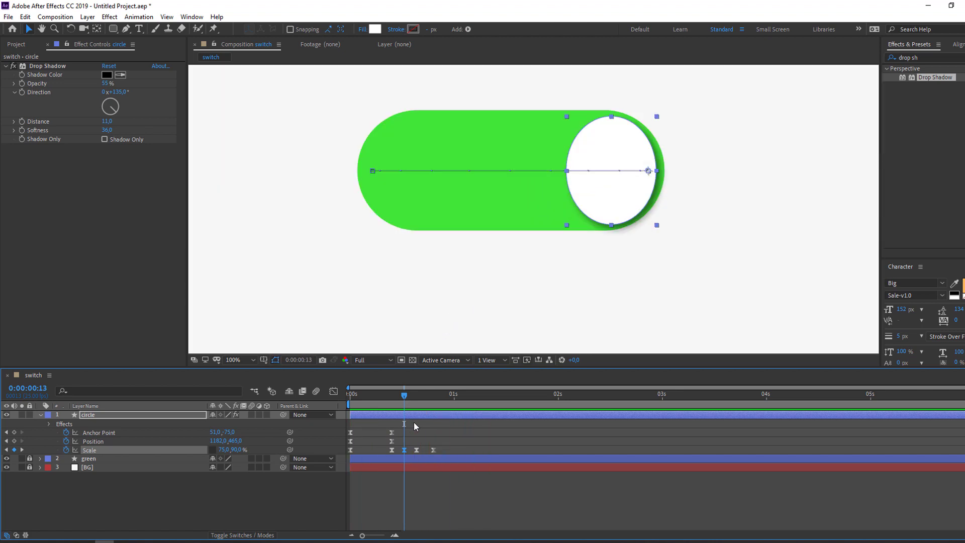
- At 1 second 6 frames, add hold-in-place keyframes for the circle's Anchor Point, Position and Scale using their current values
drag(436, 400, 480, 402)
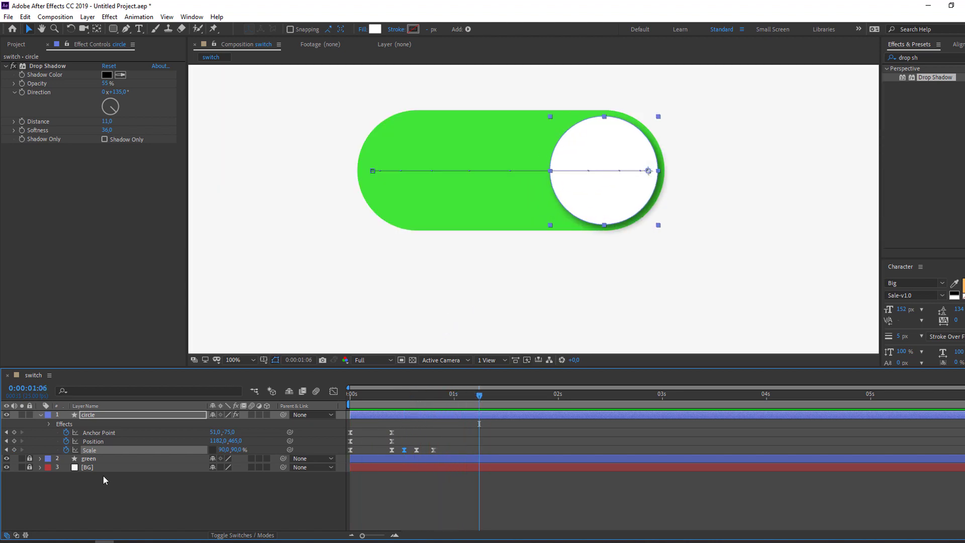
click(15, 432)
click(15, 441)
click(15, 450)
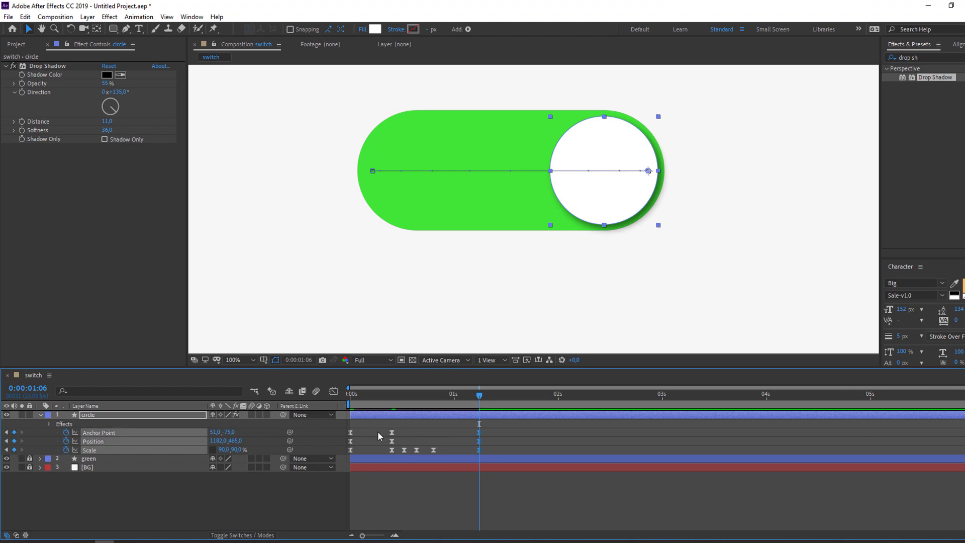
- Copy the circle's first Anchor Point and Position keyframes to 1 second 19 frames so it slides back to its starting side
drag(473, 400, 534, 402)
click(222, 513)
drag(359, 429, 347, 439)
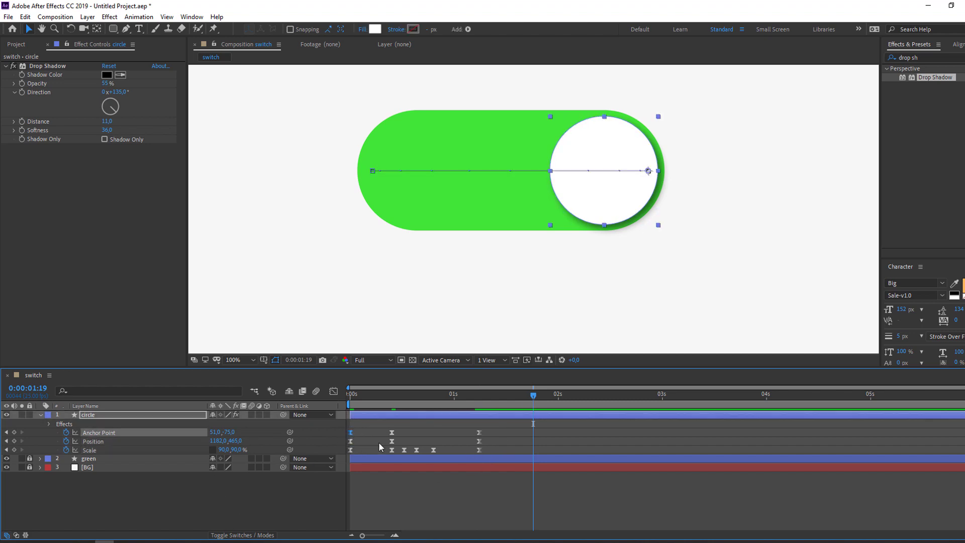
key(ctrl+v)
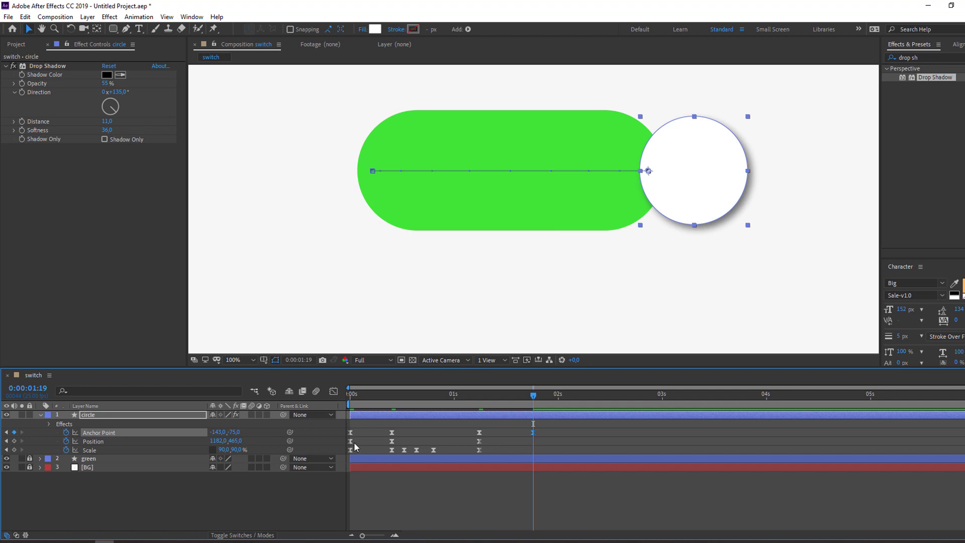
drag(353, 444, 351, 446)
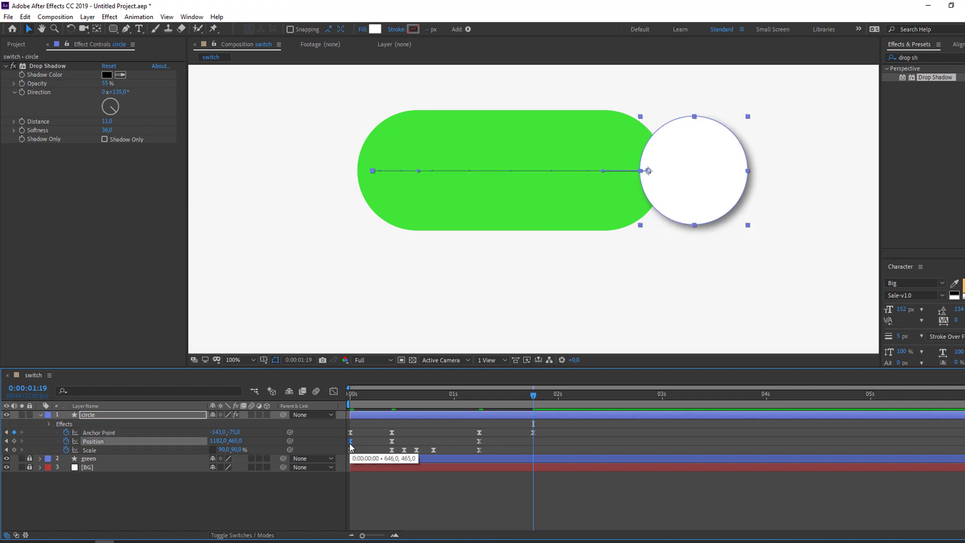
key(ctrl+v)
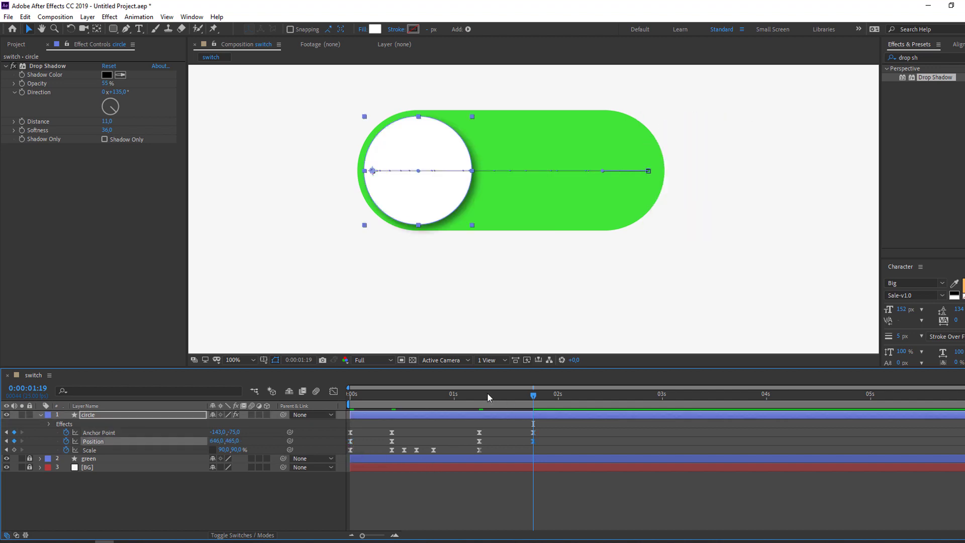
- Copy the four Scale keyframes from frames 10 to 20 to 1 second 19 frames onward and preview the return bounce
drag(500, 396, 535, 397)
drag(432, 454, 391, 451)
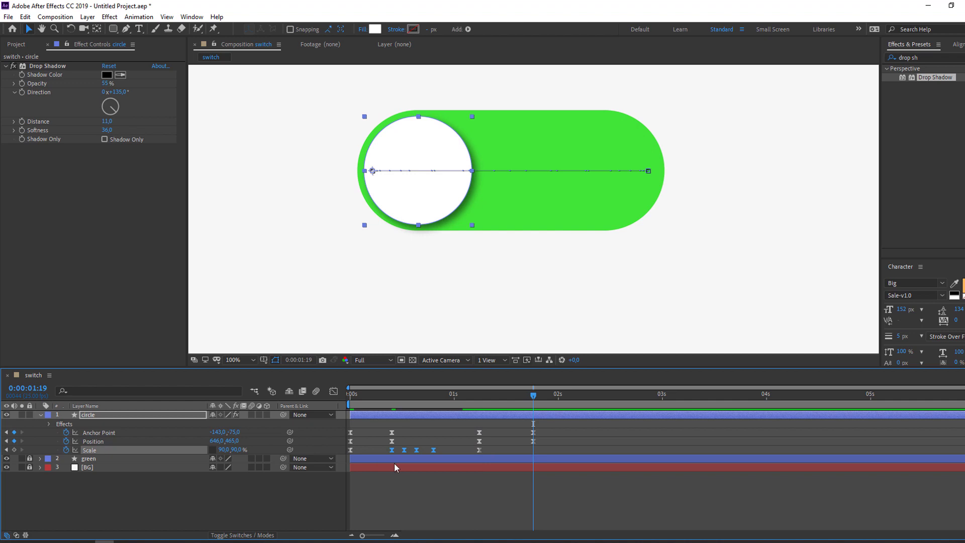
key(ctrl+v)
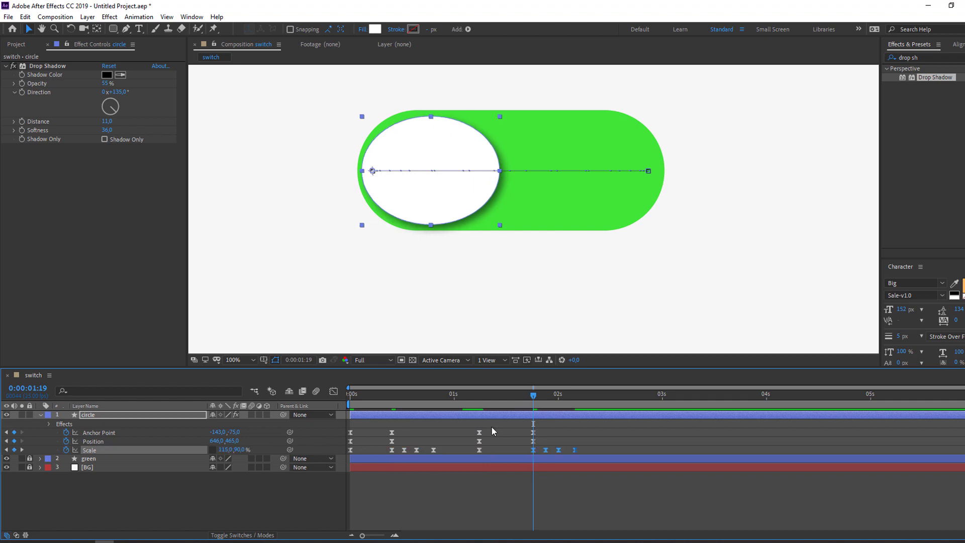
drag(453, 397, 576, 398)
key(space)
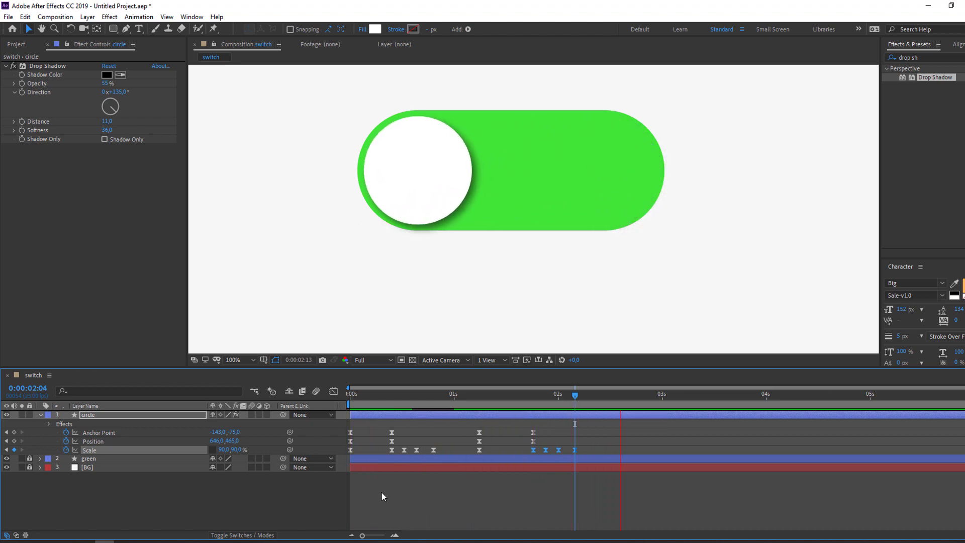
key(space)
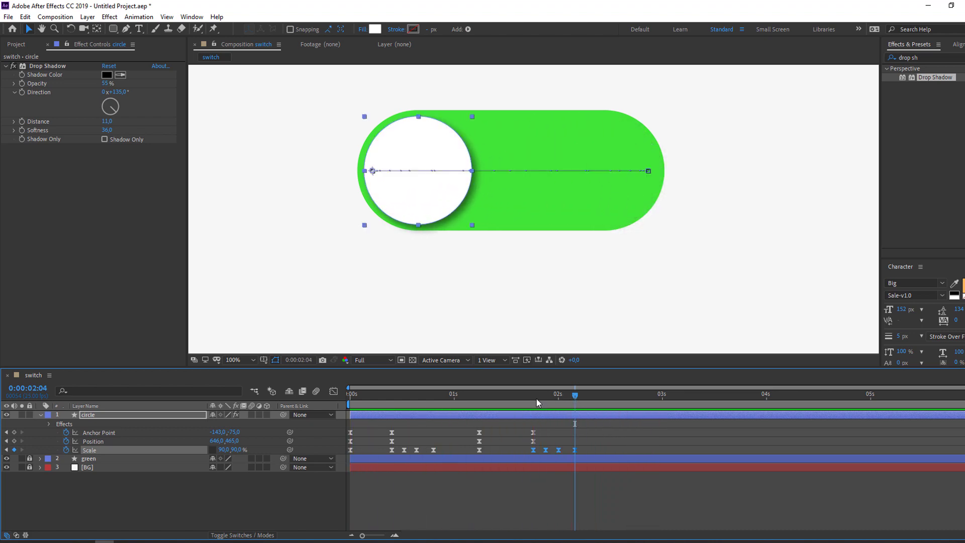
- End the work area at 2 seconds 4 frames, trim the composition to it, and play the shortened animation
key(n)
right_click(567, 404)
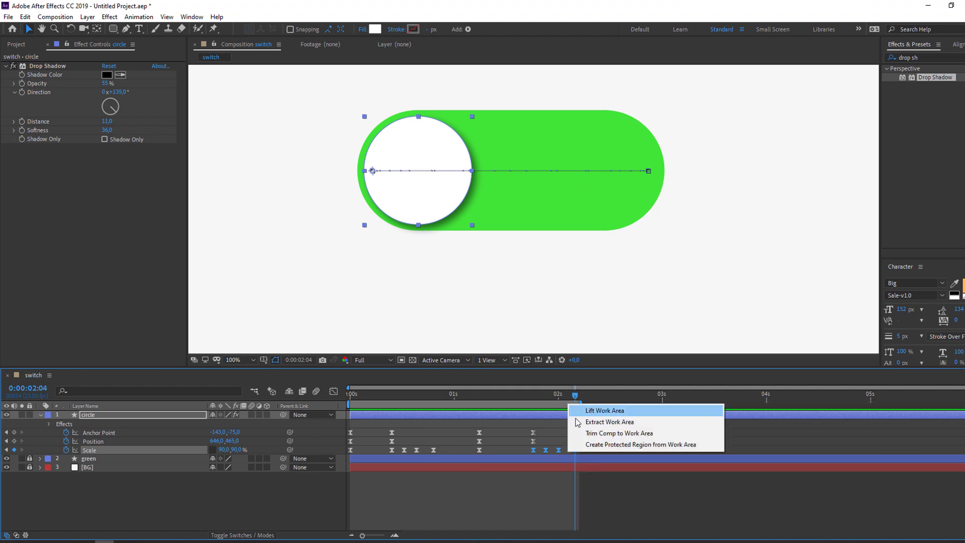
click(632, 434)
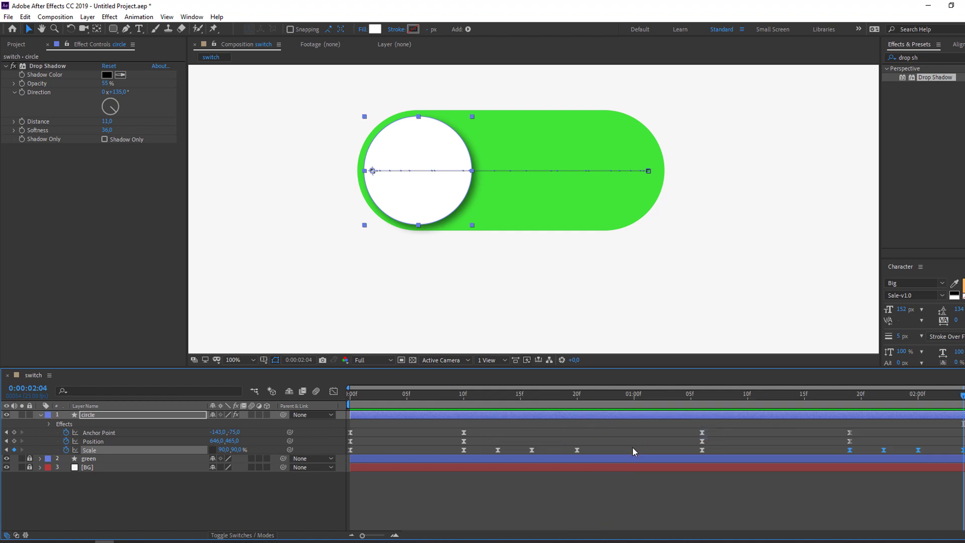
key(space)
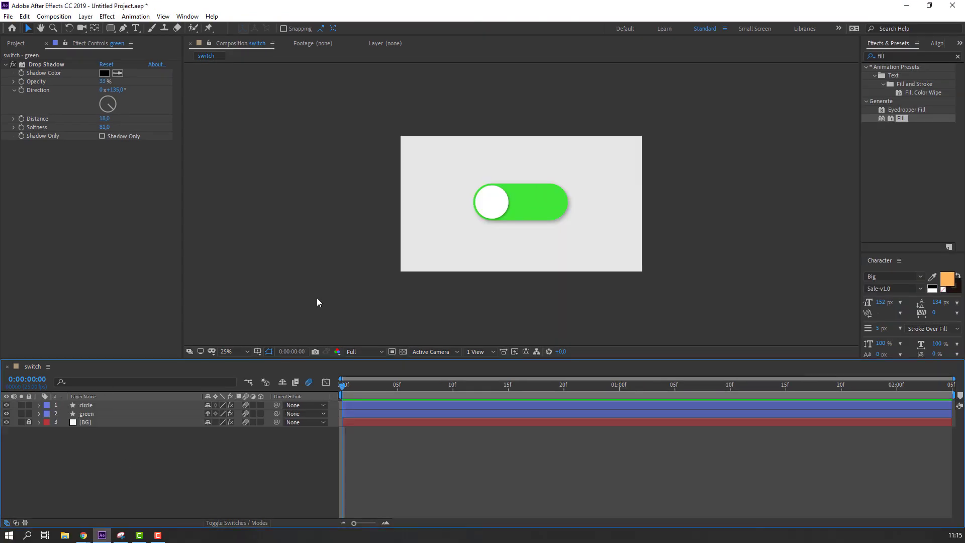
key(period)
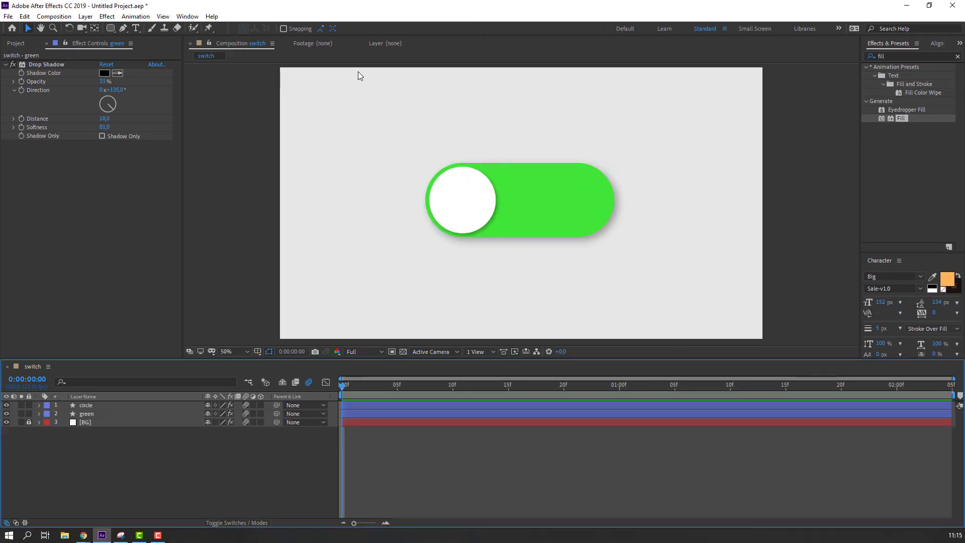
- Give both the circle and green layers a solid-colour stroke at 100% opacity with Normal blending
click(79, 414)
click(88, 414)
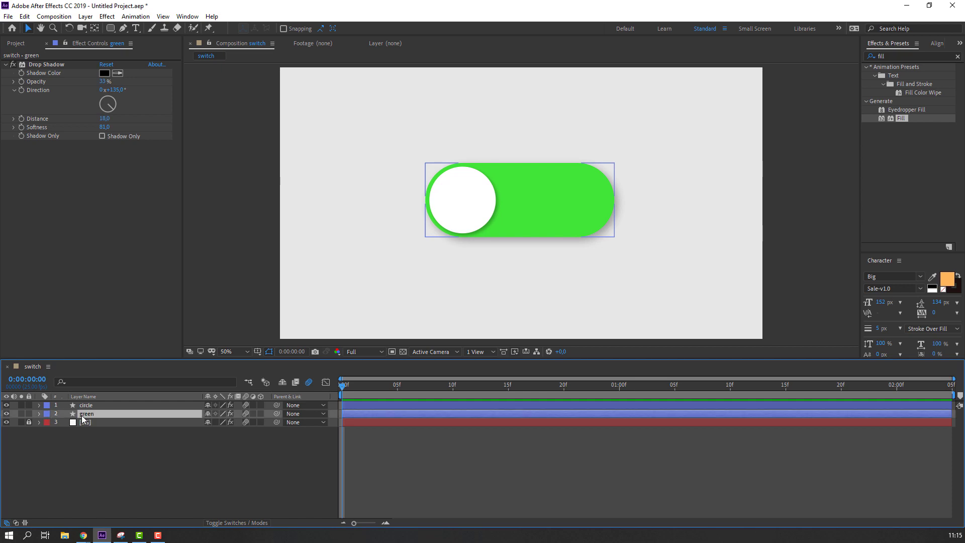
shift+click(97, 406)
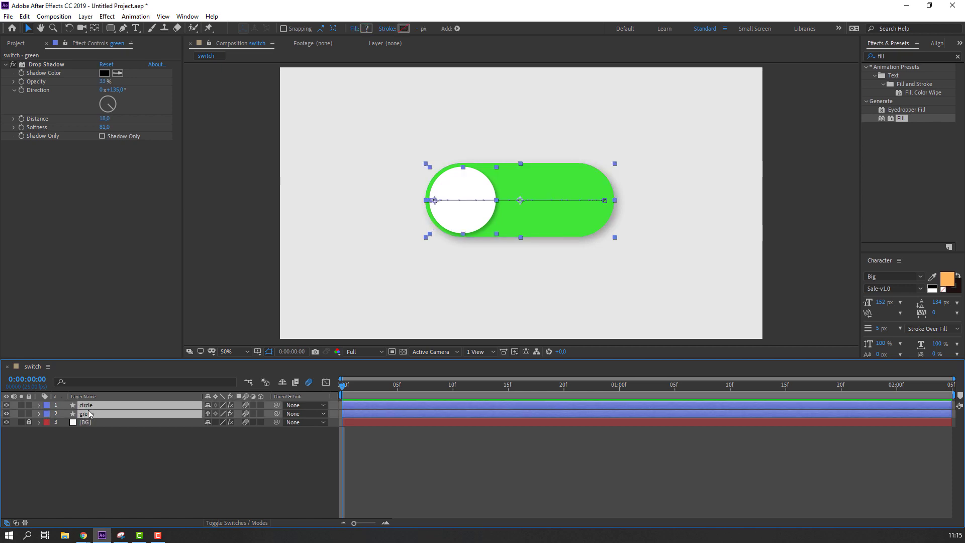
click(385, 28)
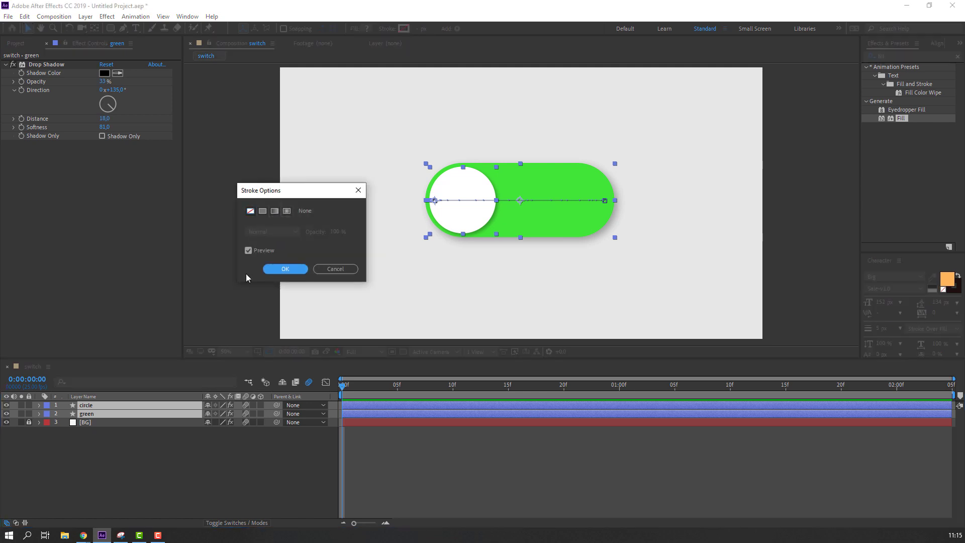
click(262, 211)
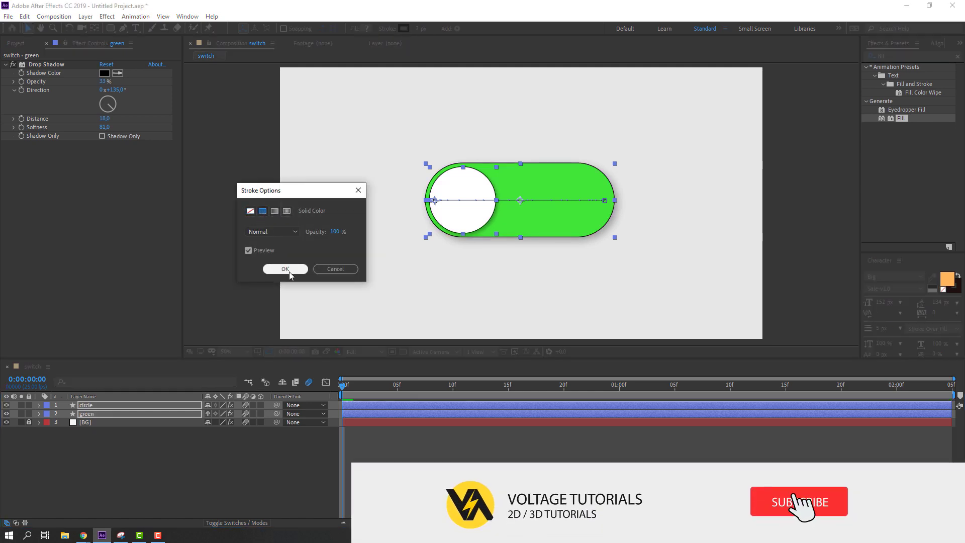
click(289, 273)
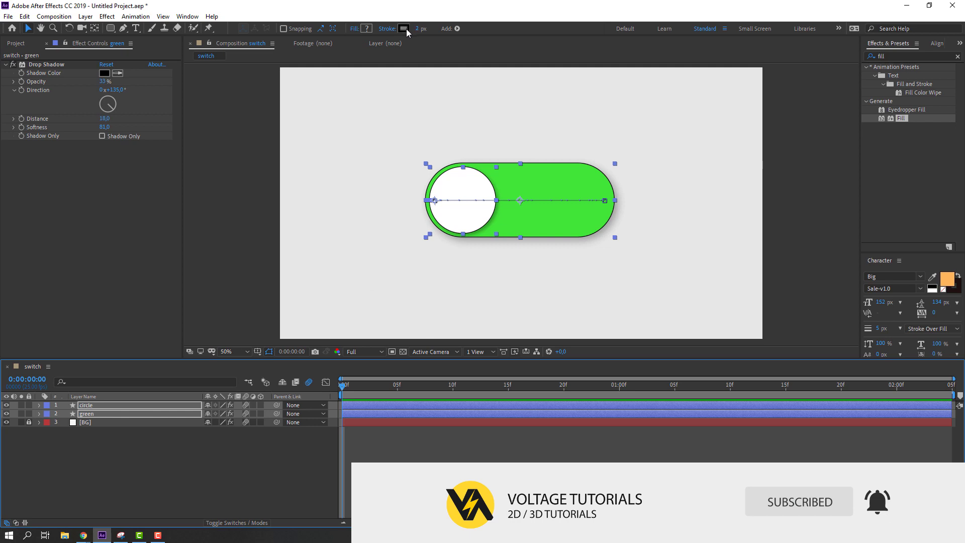
- Set the shared stroke colour of the circle and green shapes to dark grey 191818 and preview the animation
click(405, 29)
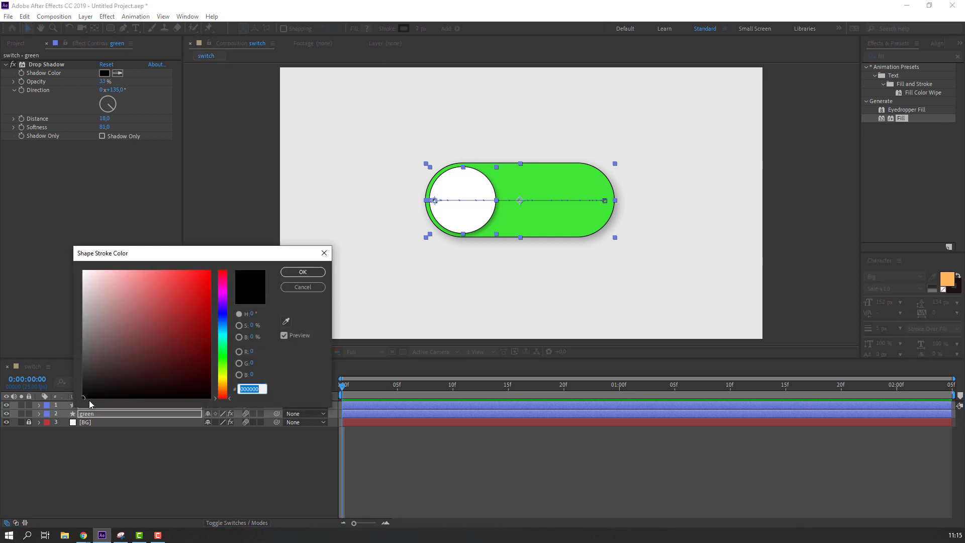
drag(89, 398, 88, 385)
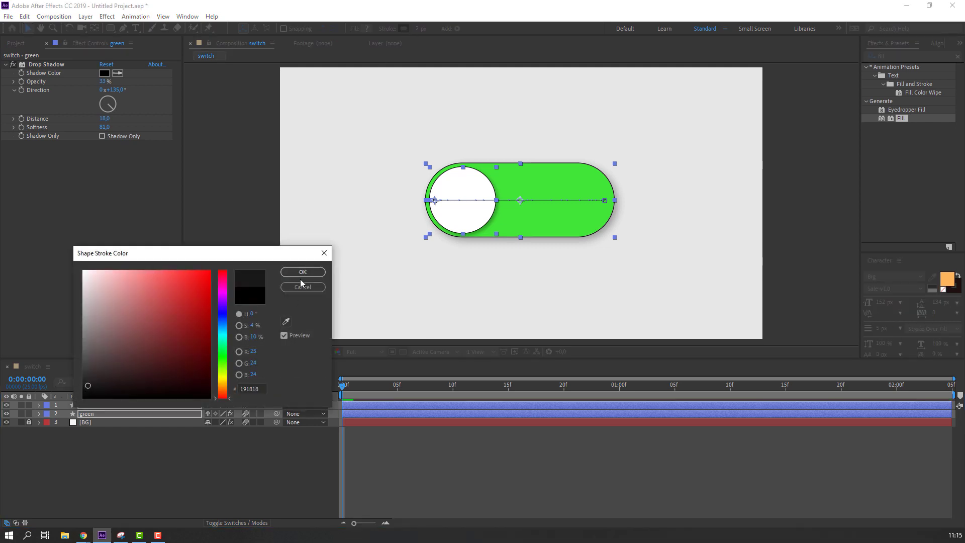
click(302, 272)
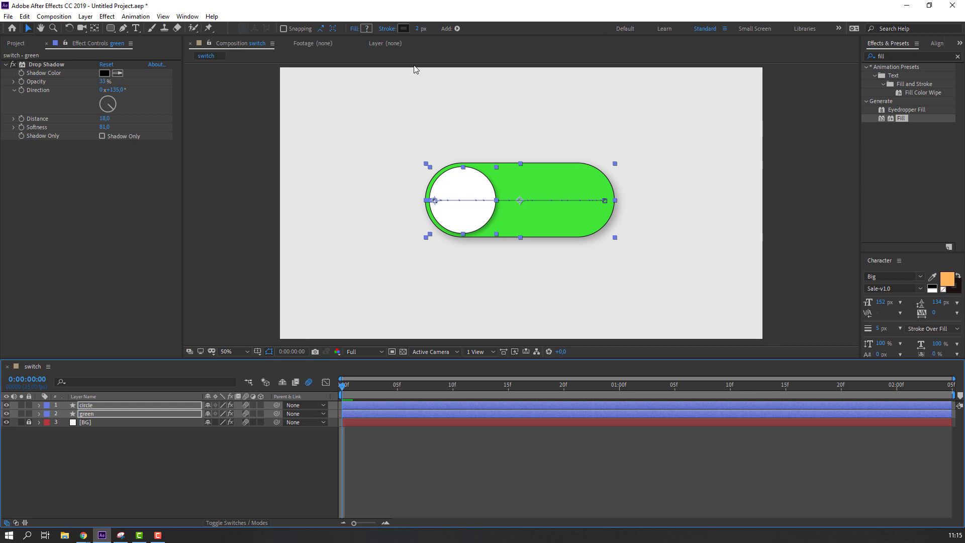
click(425, 30)
click(100, 441)
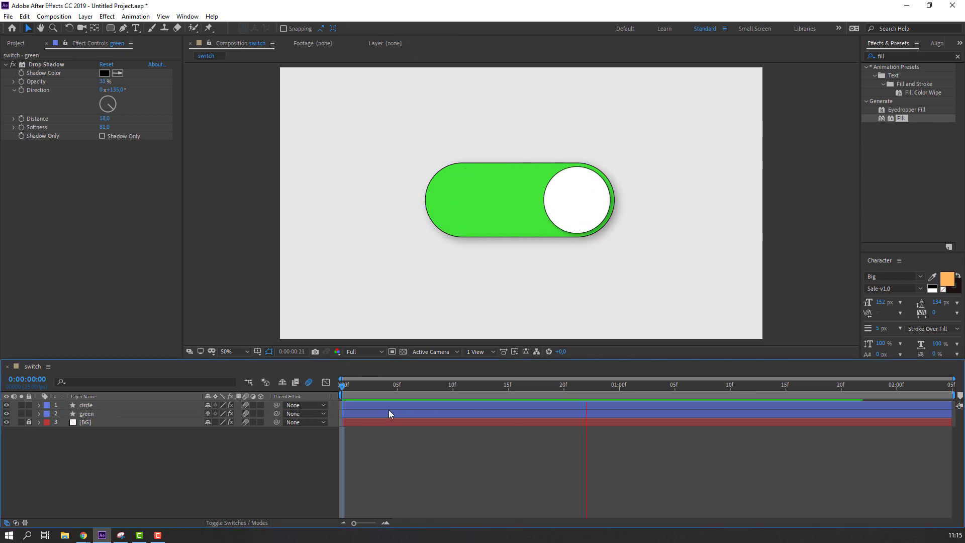
key(space)
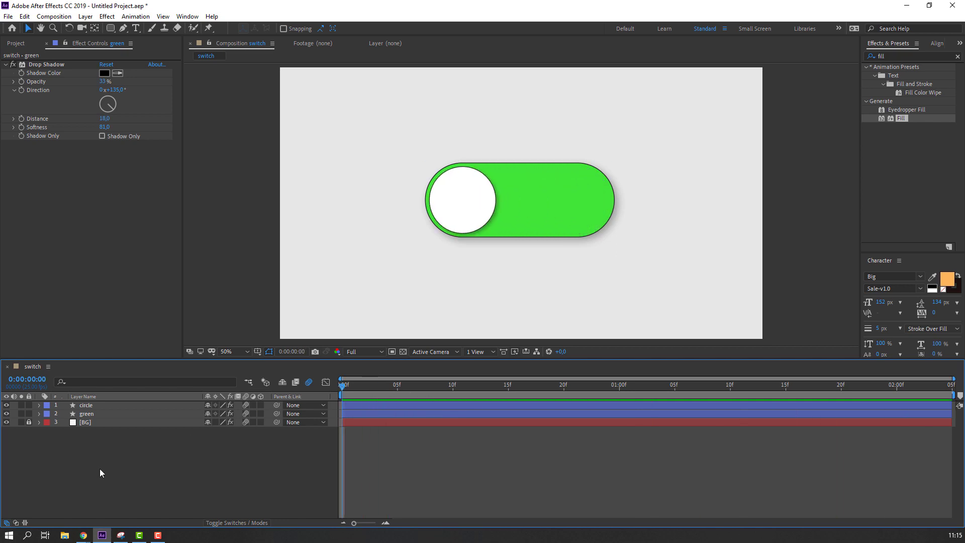
- Duplicate the green layer and change the copy's fill colour to purple 554FCB
click(86, 416)
shift+click(93, 406)
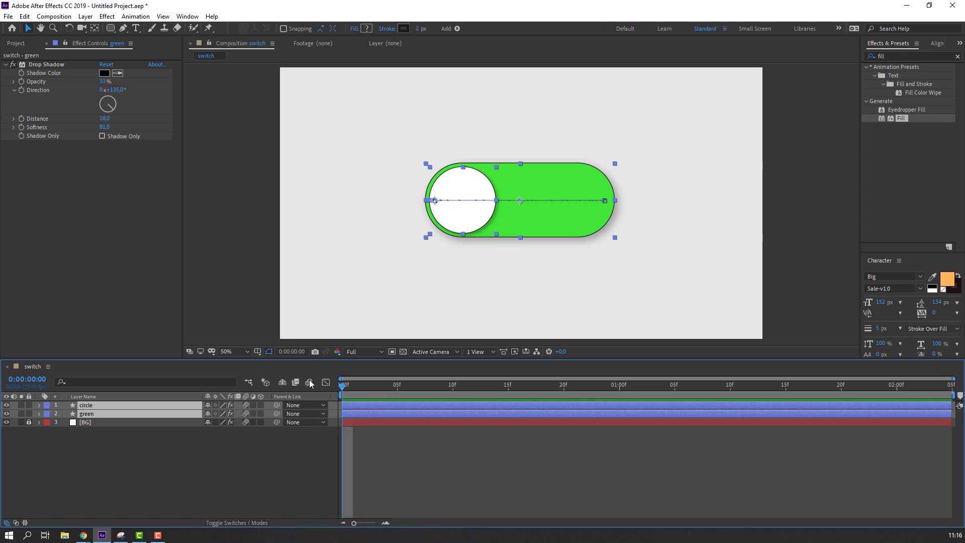
key(F2)
click(88, 417)
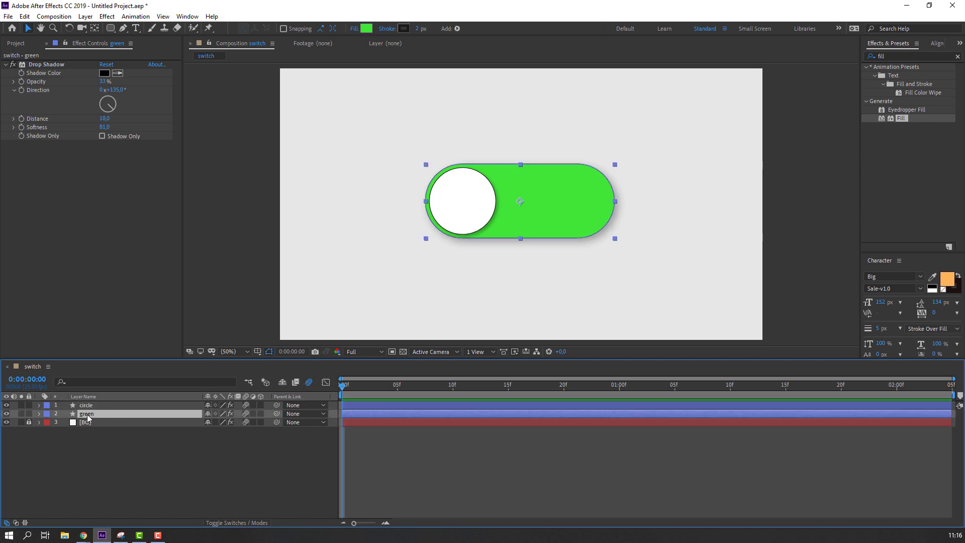
key(ctrl+d)
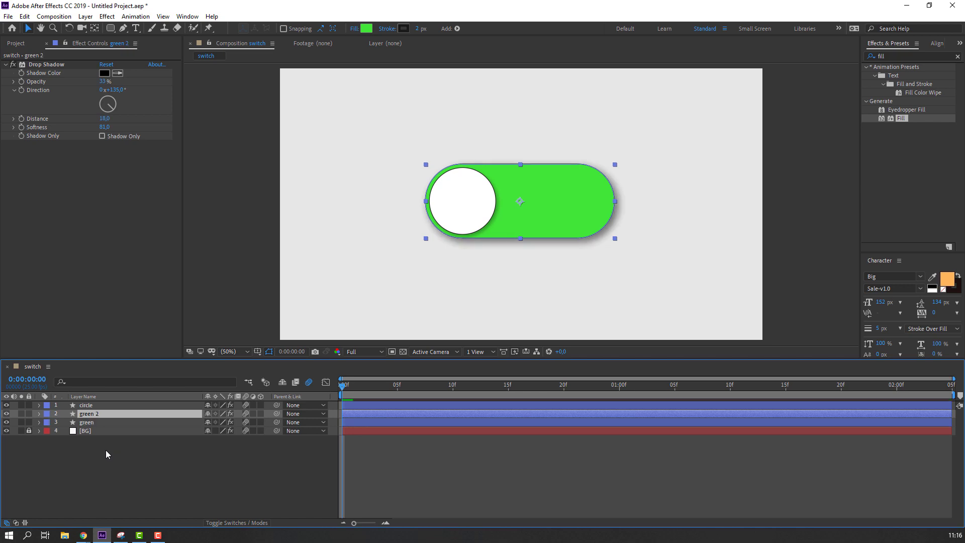
click(365, 31)
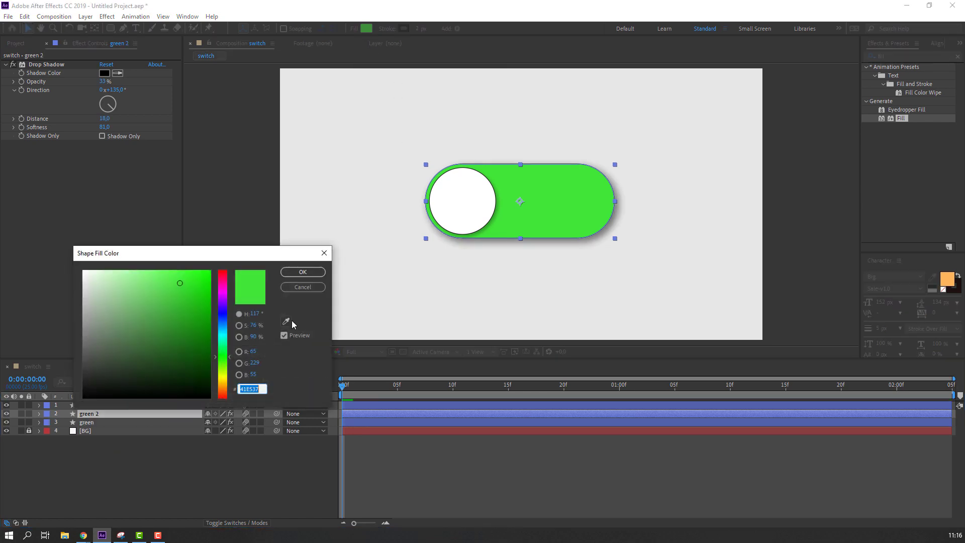
drag(224, 318, 161, 296)
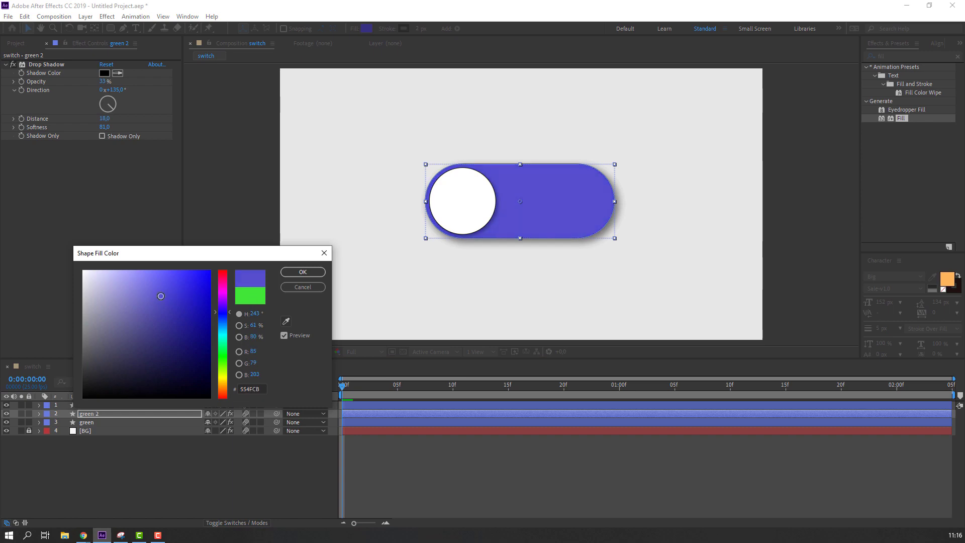
click(301, 272)
click(203, 487)
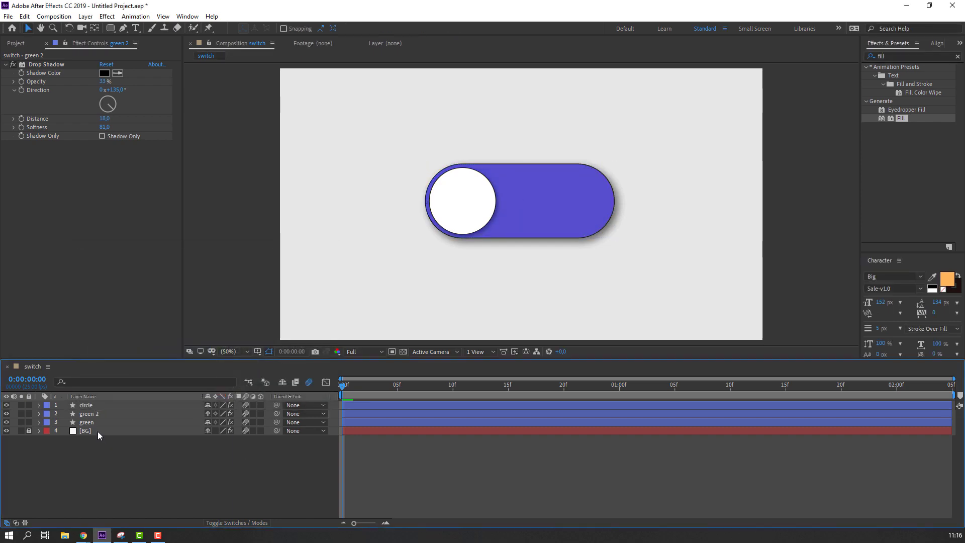
- Rename the duplicated pill layer to "purple"
click(92, 415)
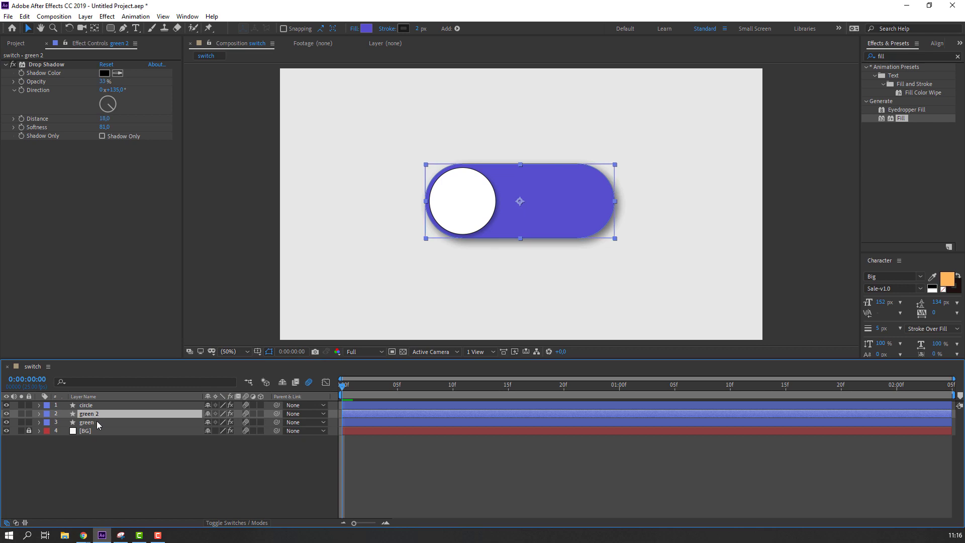
key(Return)
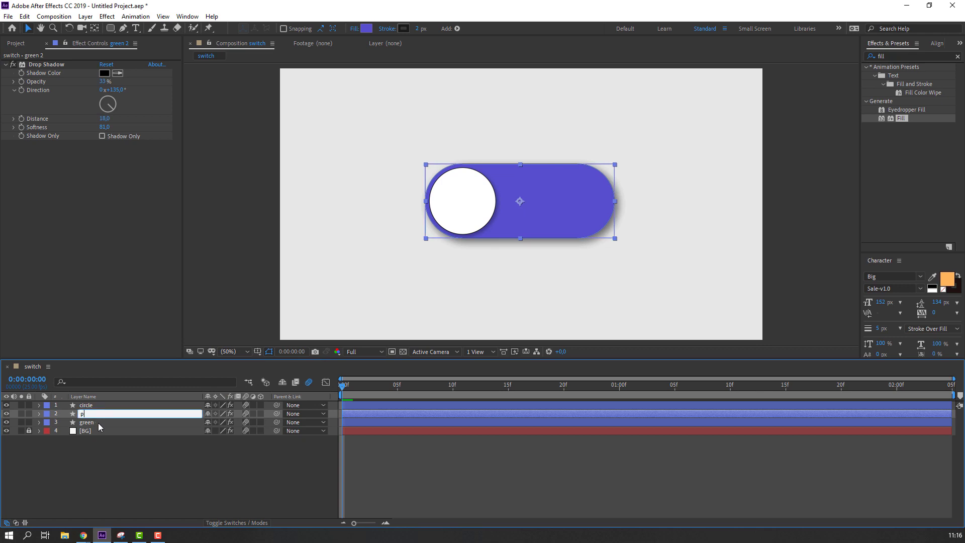
text(purple)
key(Return)
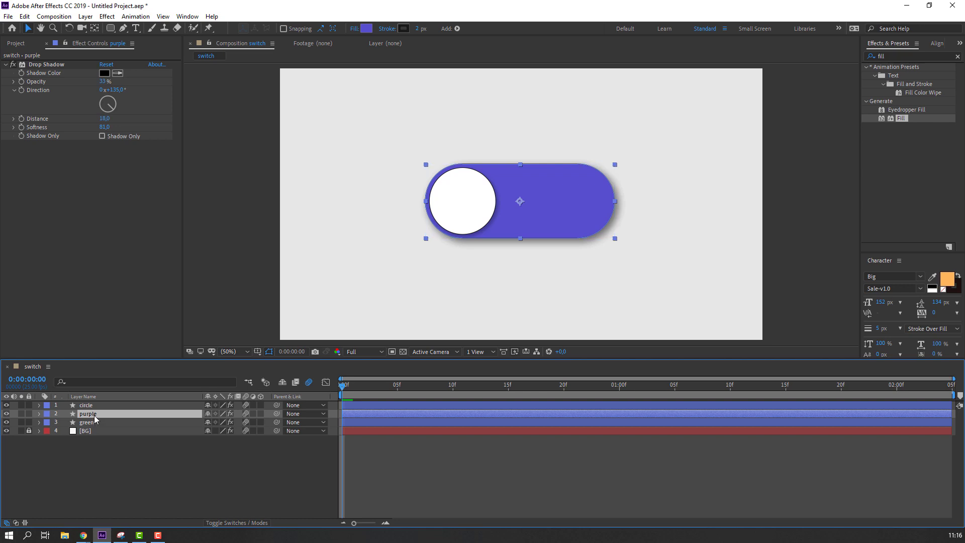
- Keyframe the purple layer's Opacity from 0% at frame 7 to 100% at frame 12
key(t)
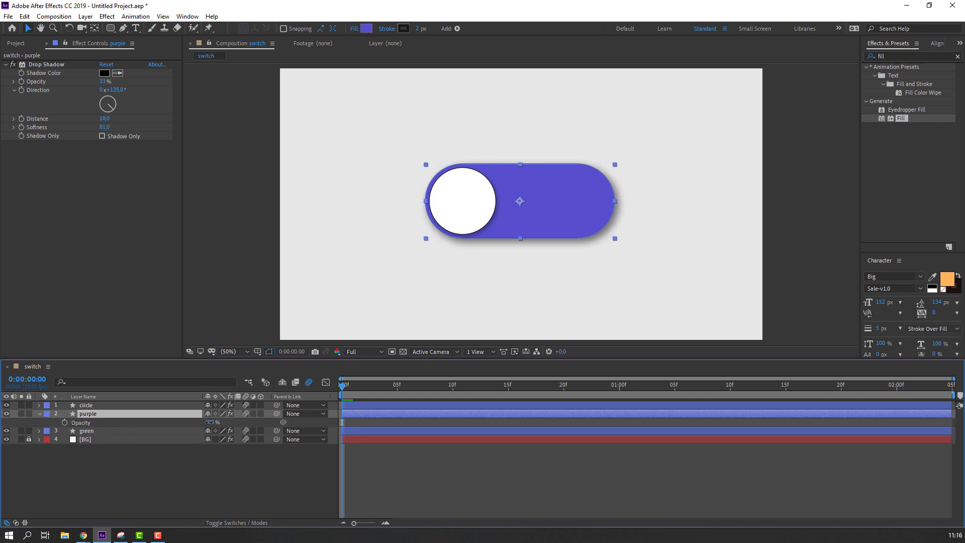
drag(210, 422, 151, 422)
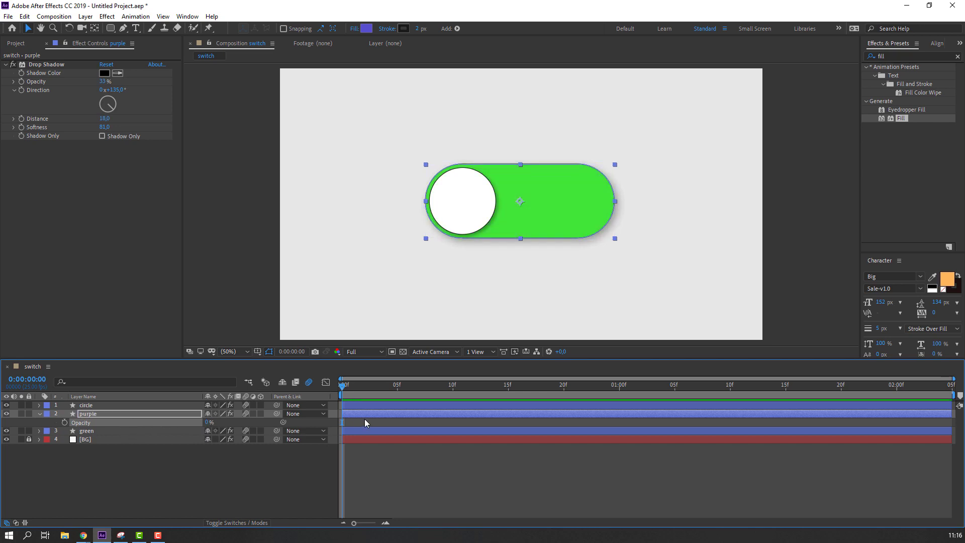
drag(363, 387, 475, 393)
click(65, 422)
click(212, 423)
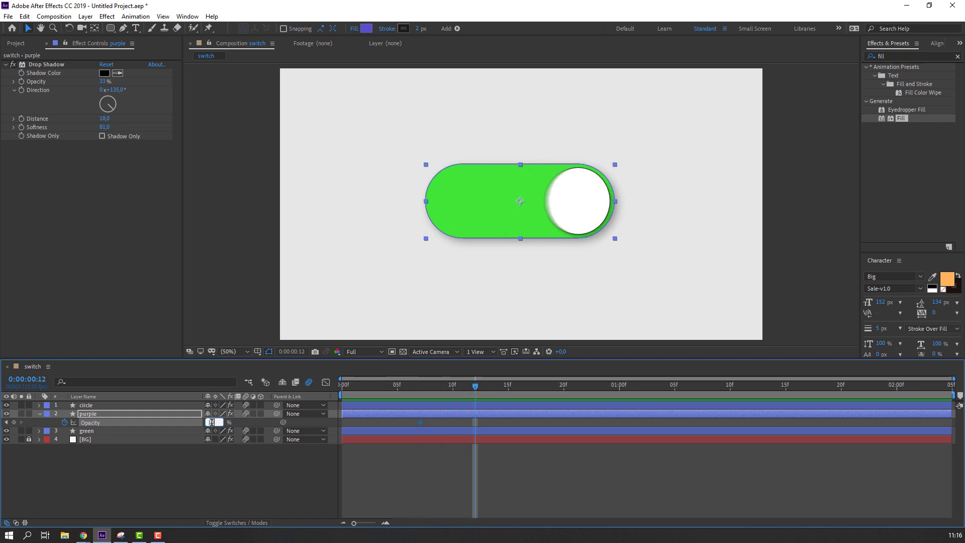
text(100)
key(Return)
- Preview the purple fade-in, move its first Opacity keyframe earlier to frame 5, and play it again
key(space)
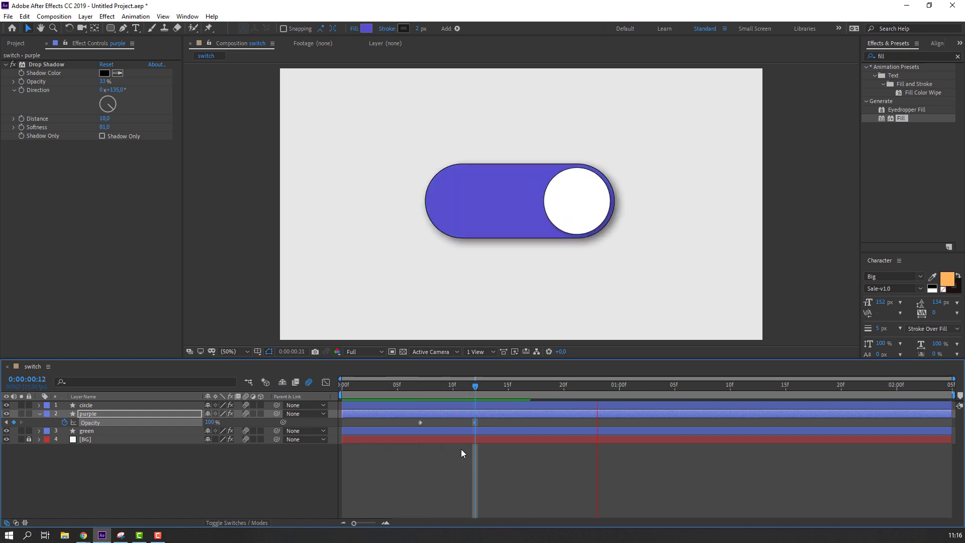
key(space)
drag(417, 424, 402, 442)
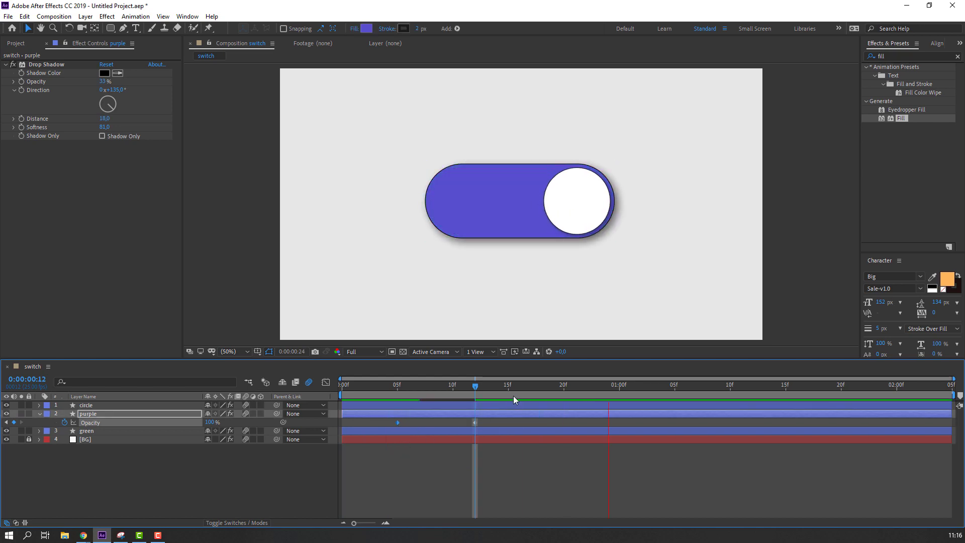
key(space)
- Keyframe the purple layer's Opacity at 100% at 1 second 11 frames and 0% at 1 second 17 frames, and preview the fade-out
drag(629, 389, 739, 394)
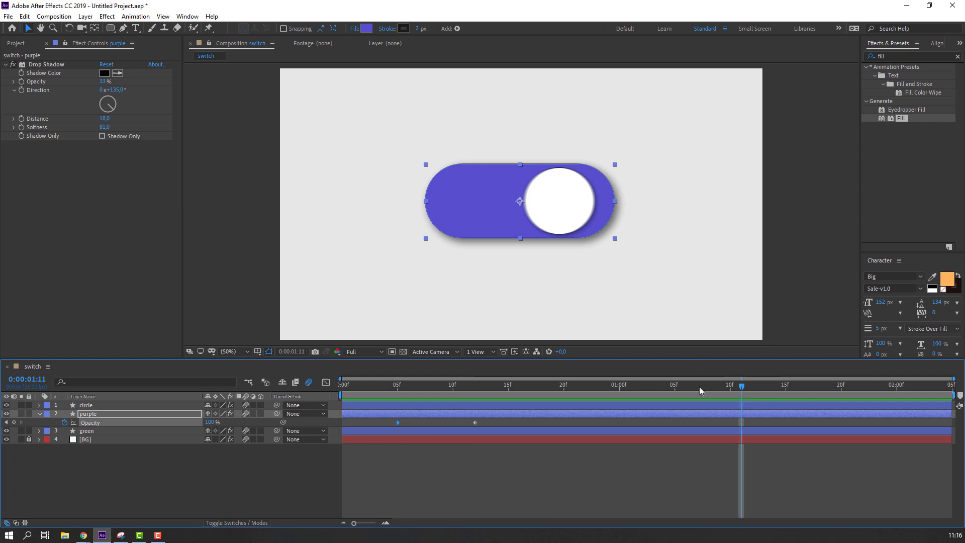
click(14, 422)
drag(772, 386, 808, 386)
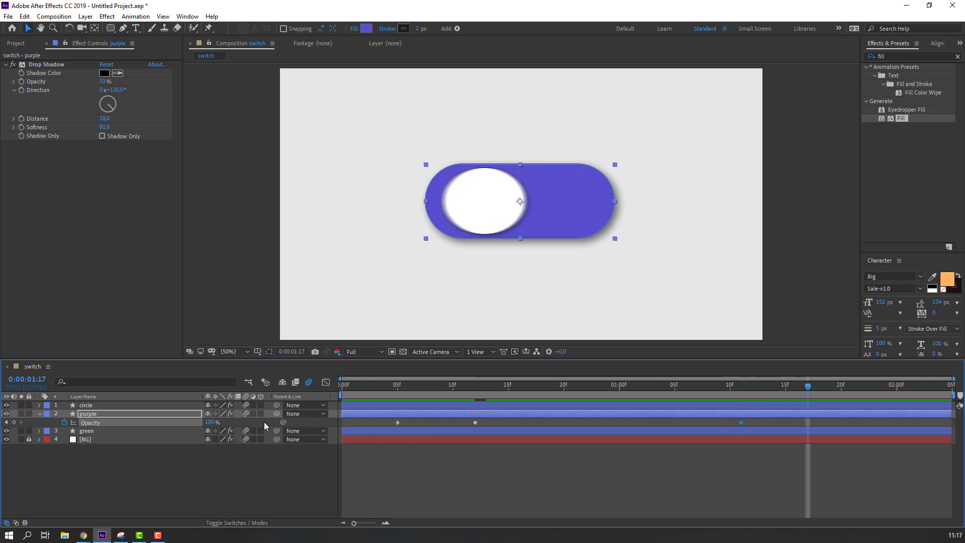
click(212, 423)
key(space)
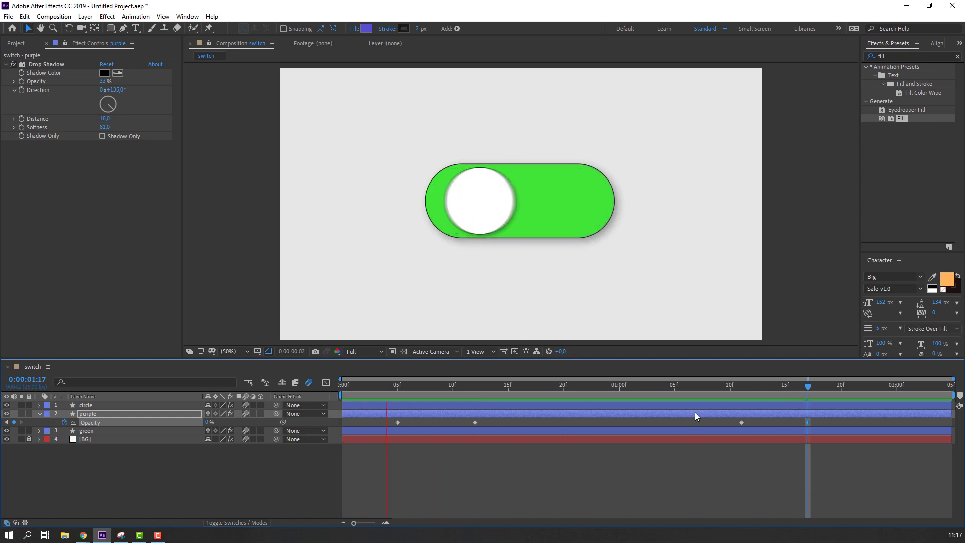
key(space)
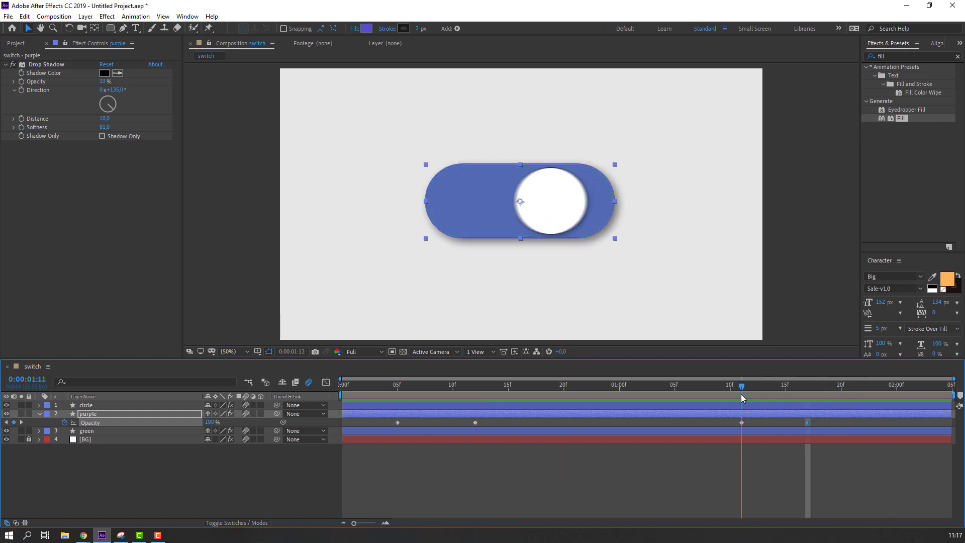